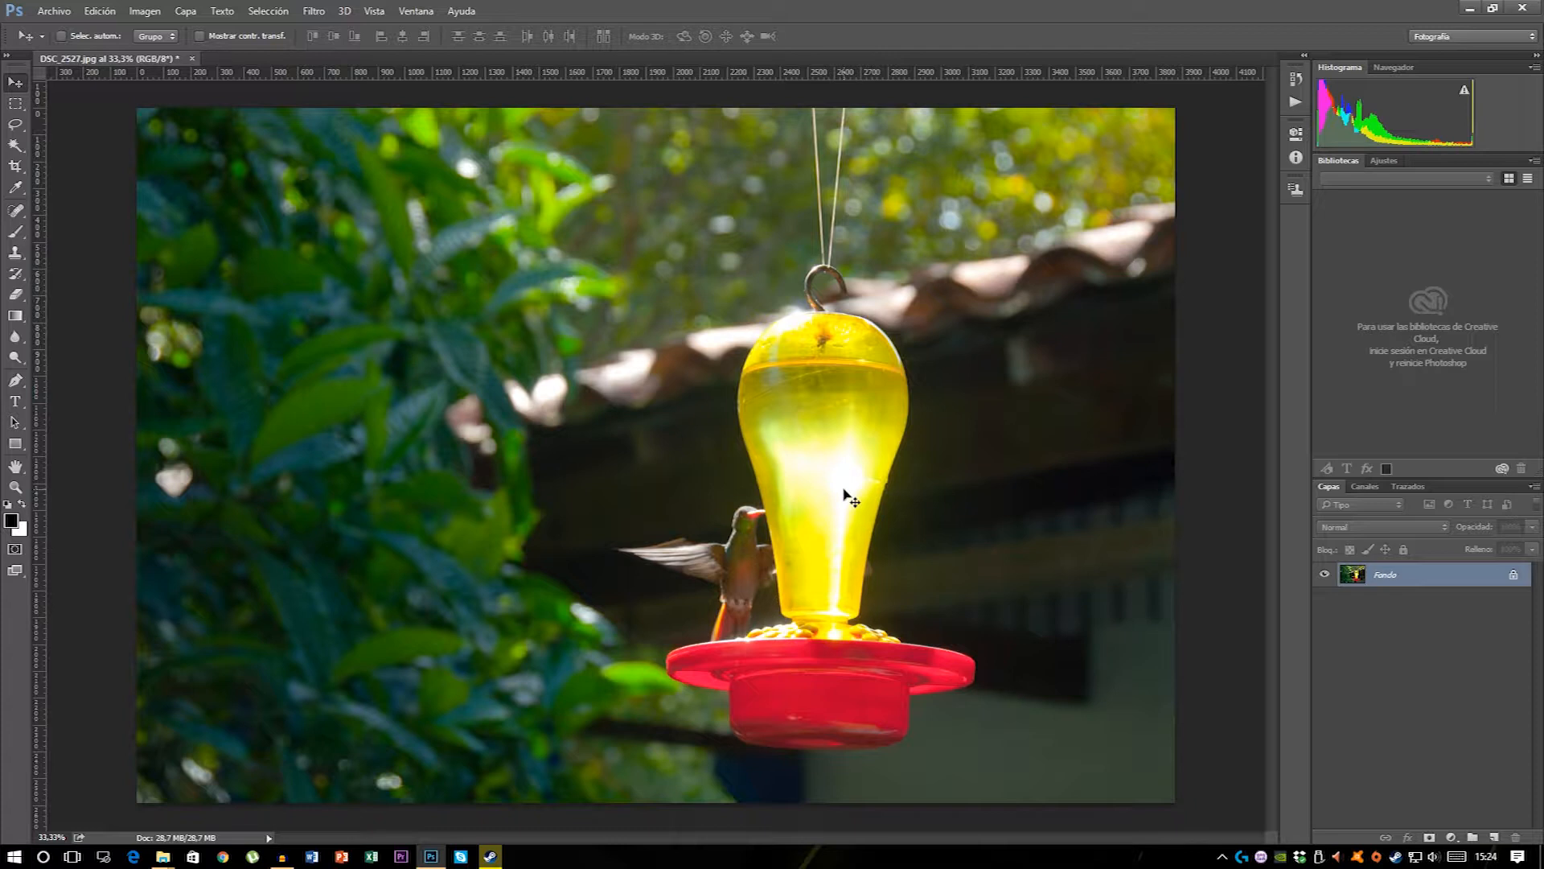
# Undo the last change to the photo and create a new layer named "Destello 001".
pyautogui.hotkey('ctrl', 'z')
pyautogui.hotkey('ctrl', 'shift', 'n')
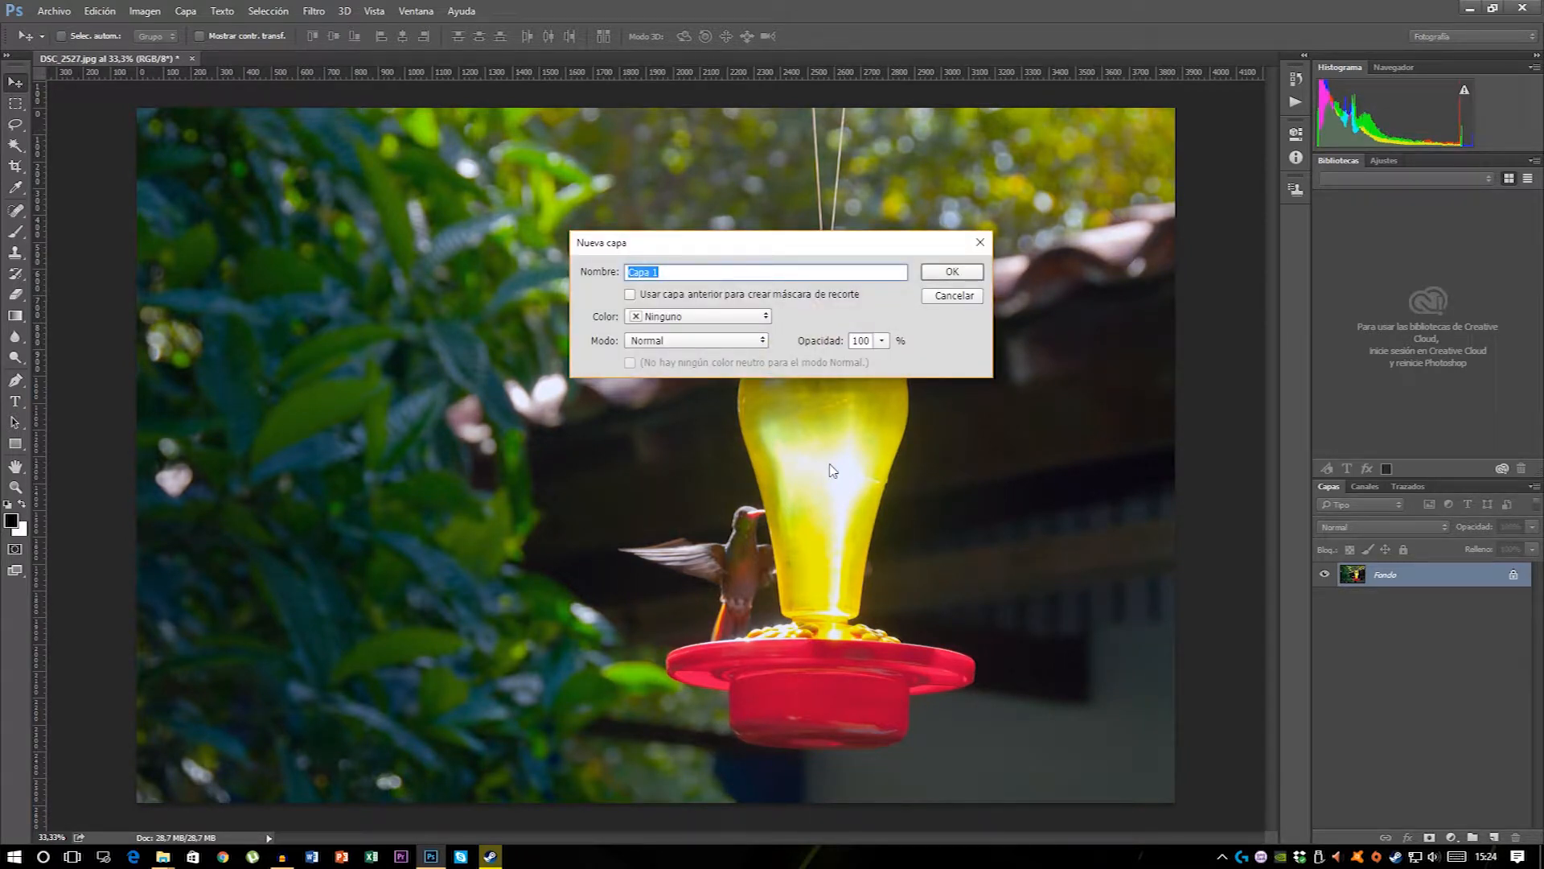
pyautogui.write('Destello 001')
pyautogui.press('Return')
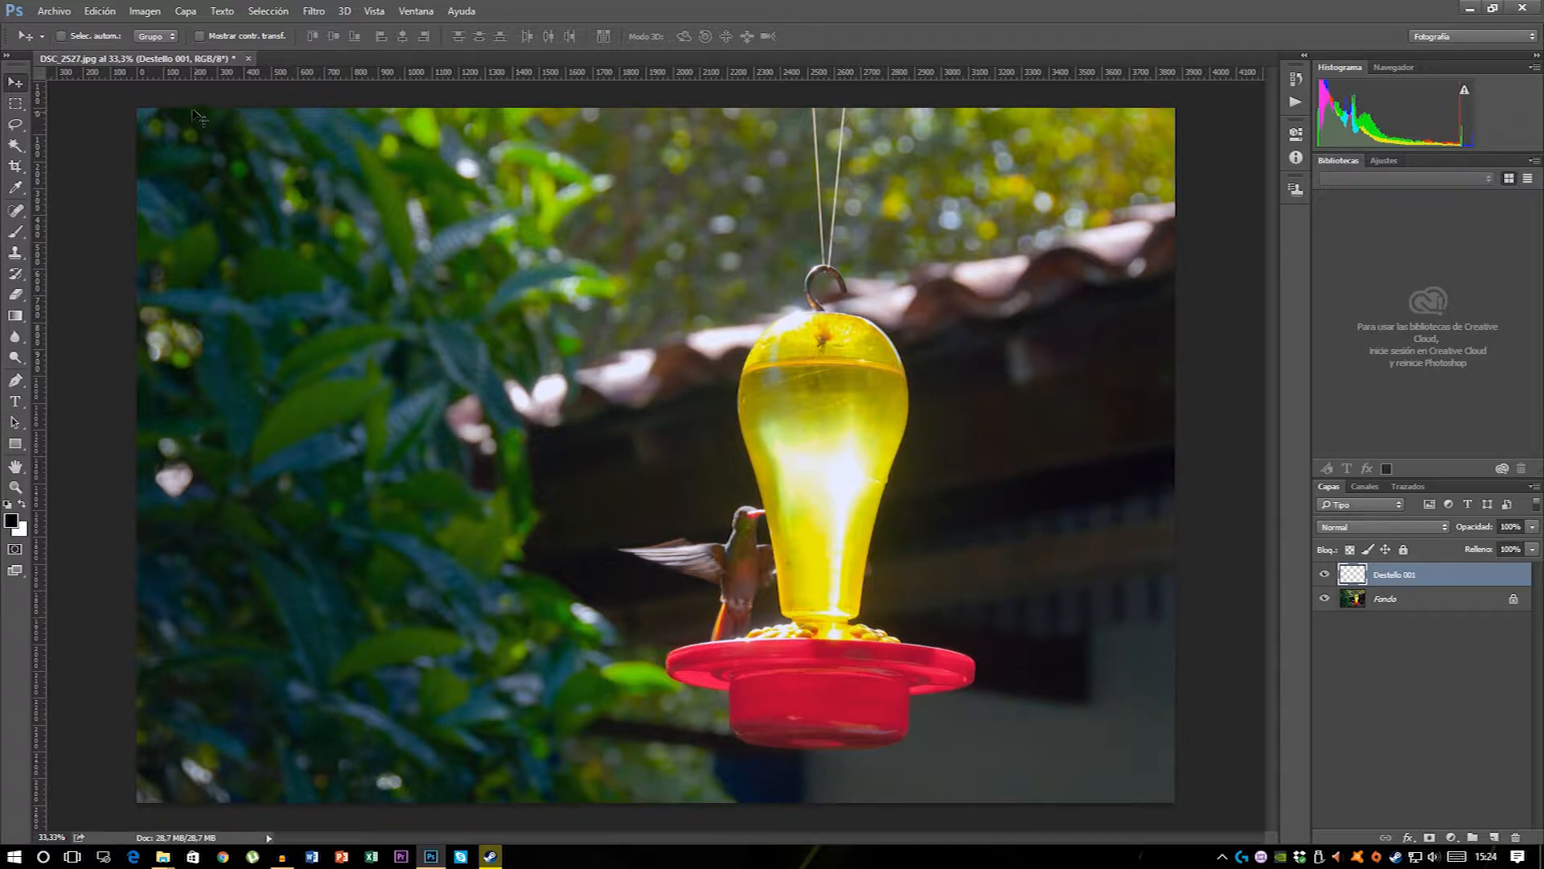
# Fill the Destello 001 layer with black (Negro) in Normal mode at 100% opacity.
pyautogui.click(99, 11)
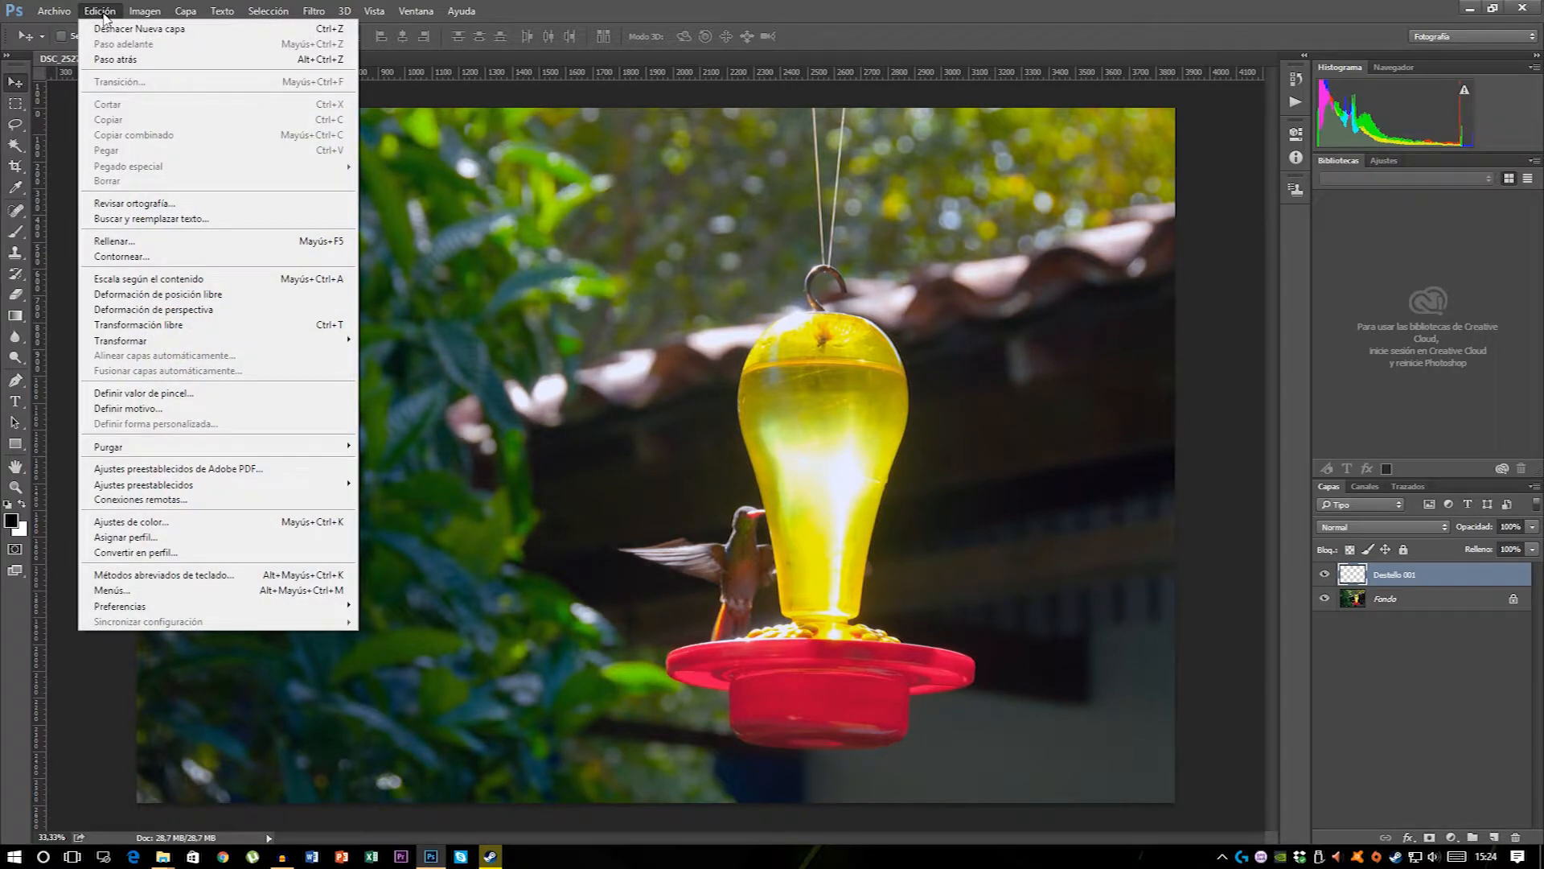
pyautogui.click(121, 242)
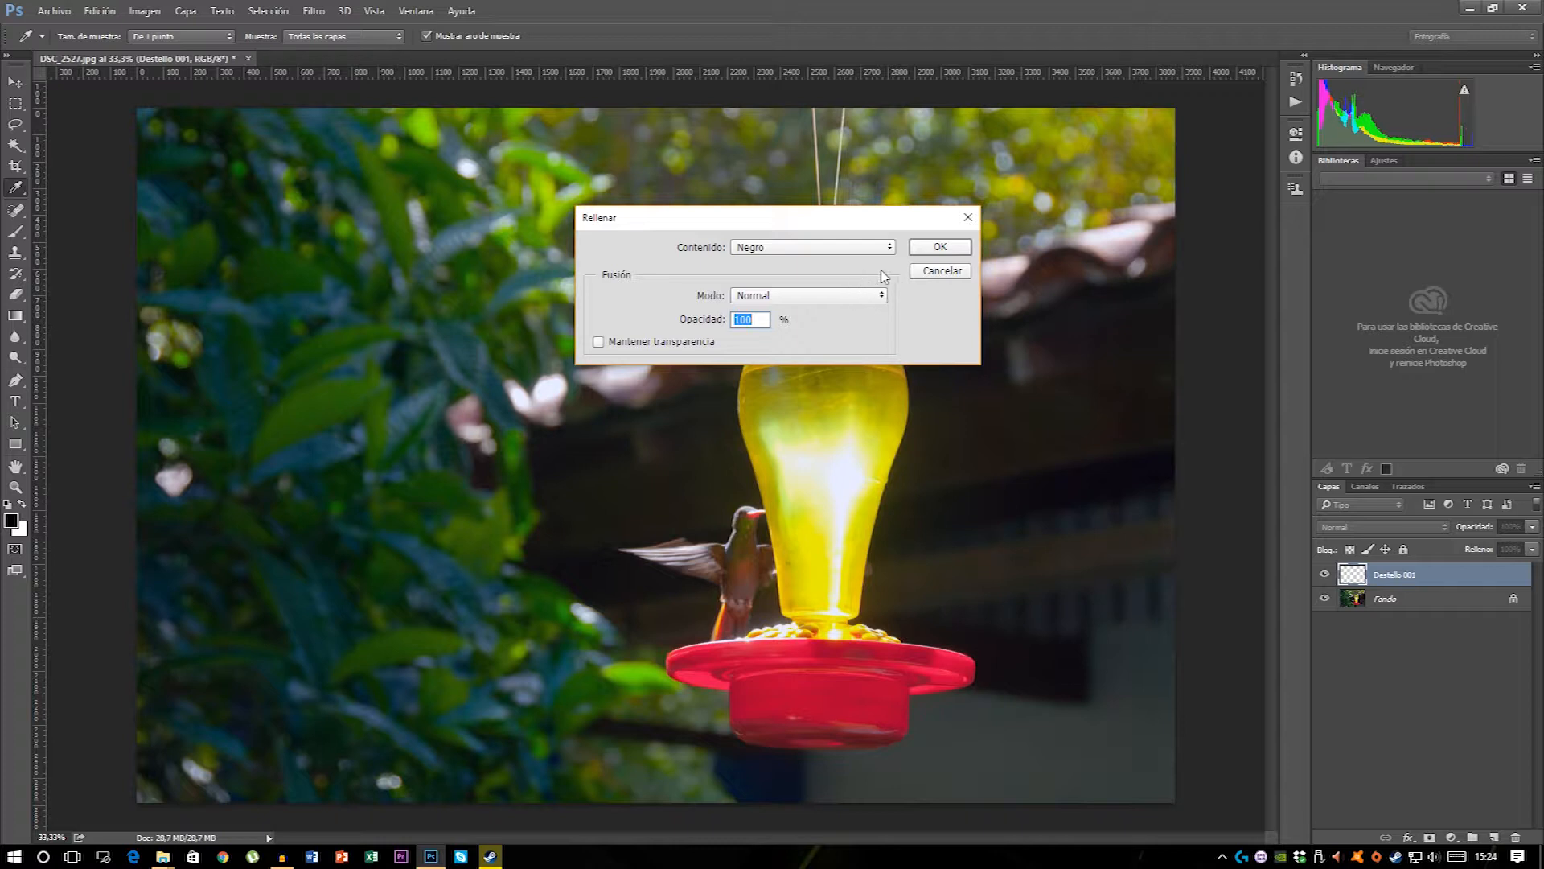
pyautogui.click(940, 247)
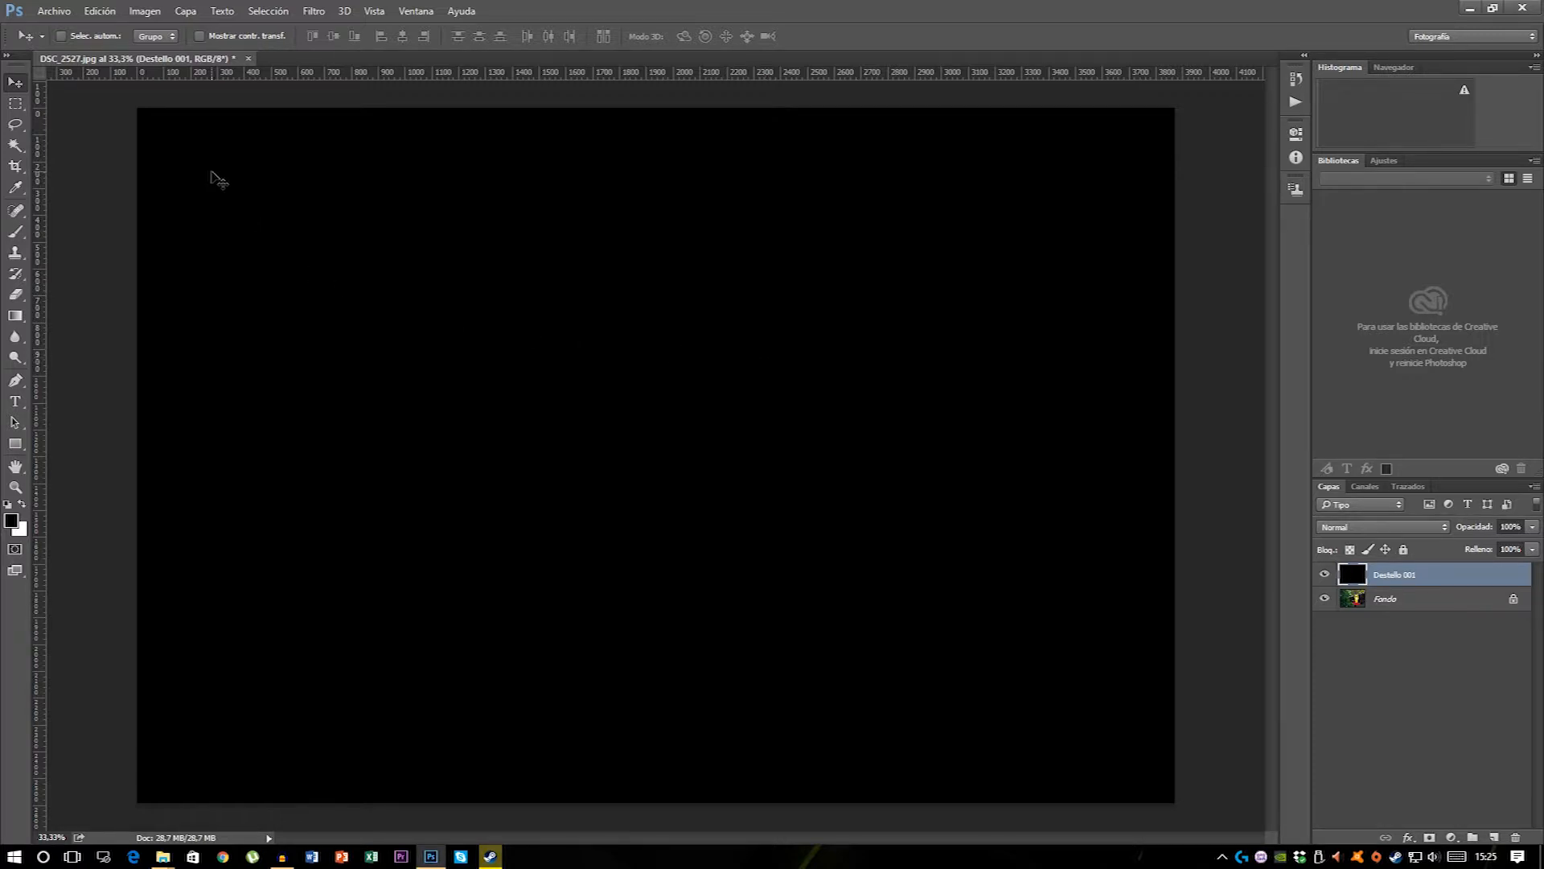
# Start the Destello lens flare filter, place the flare centre in the upper-right part of the preview, and set the brightness to 98%.
pyautogui.click(316, 13)
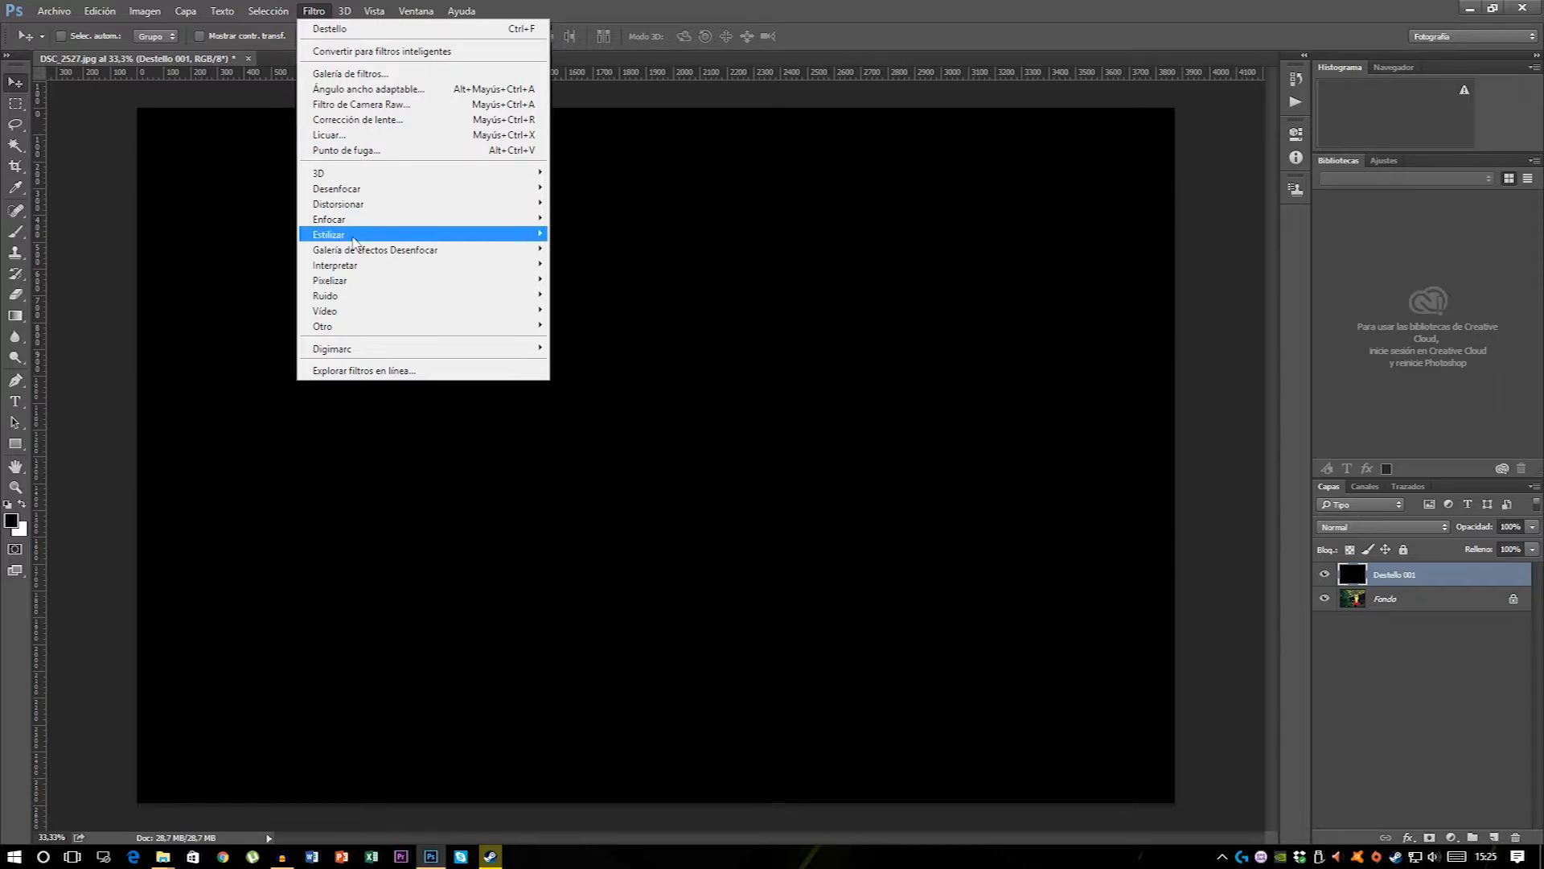
pyautogui.moveTo(361, 270)
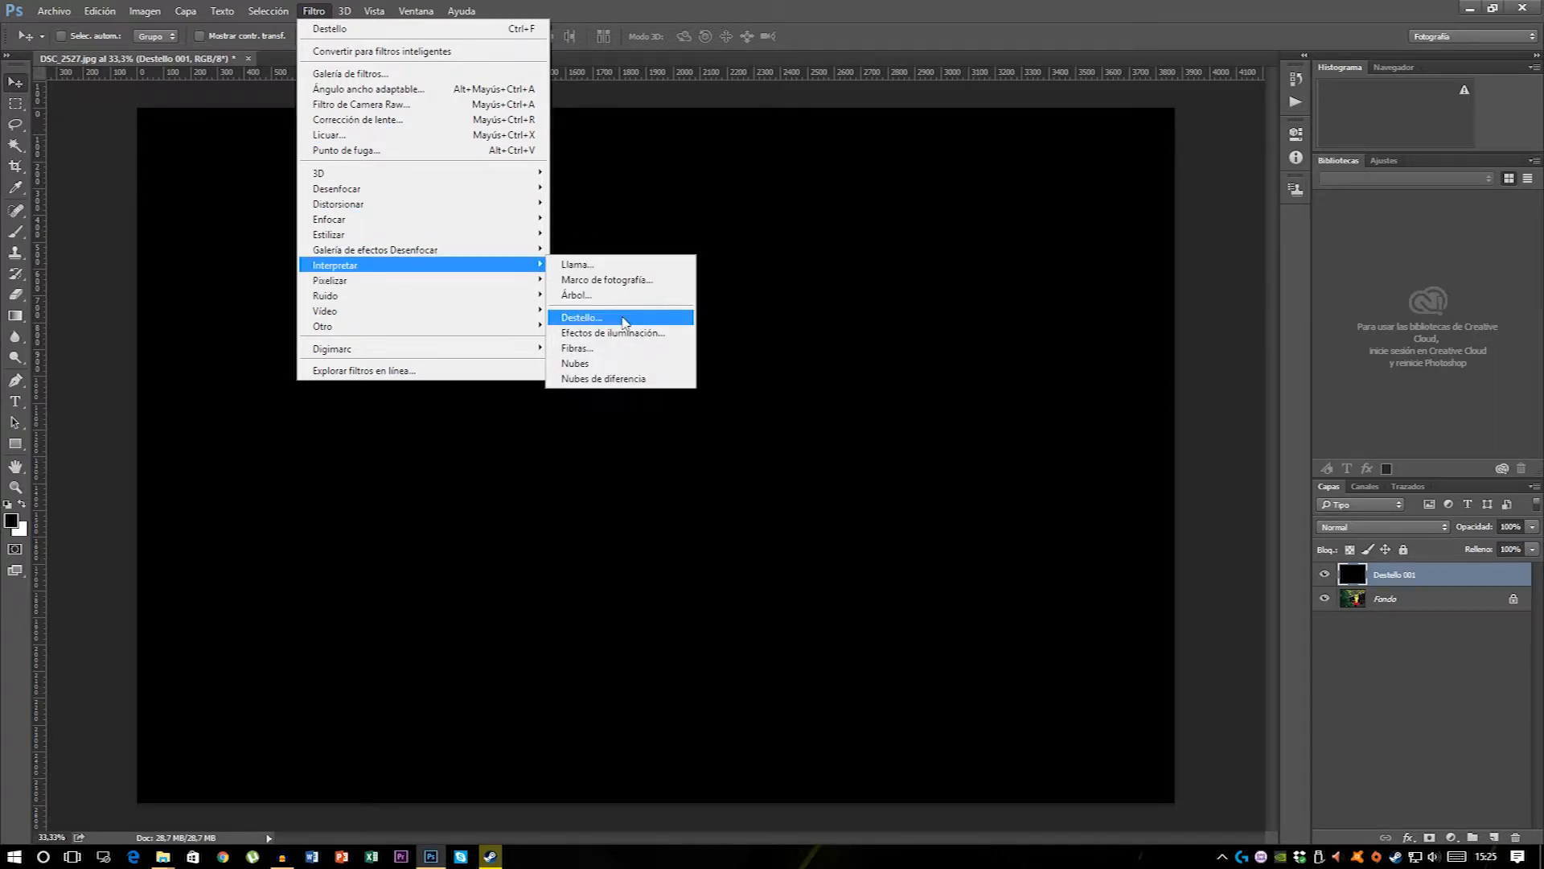
pyautogui.click(622, 318)
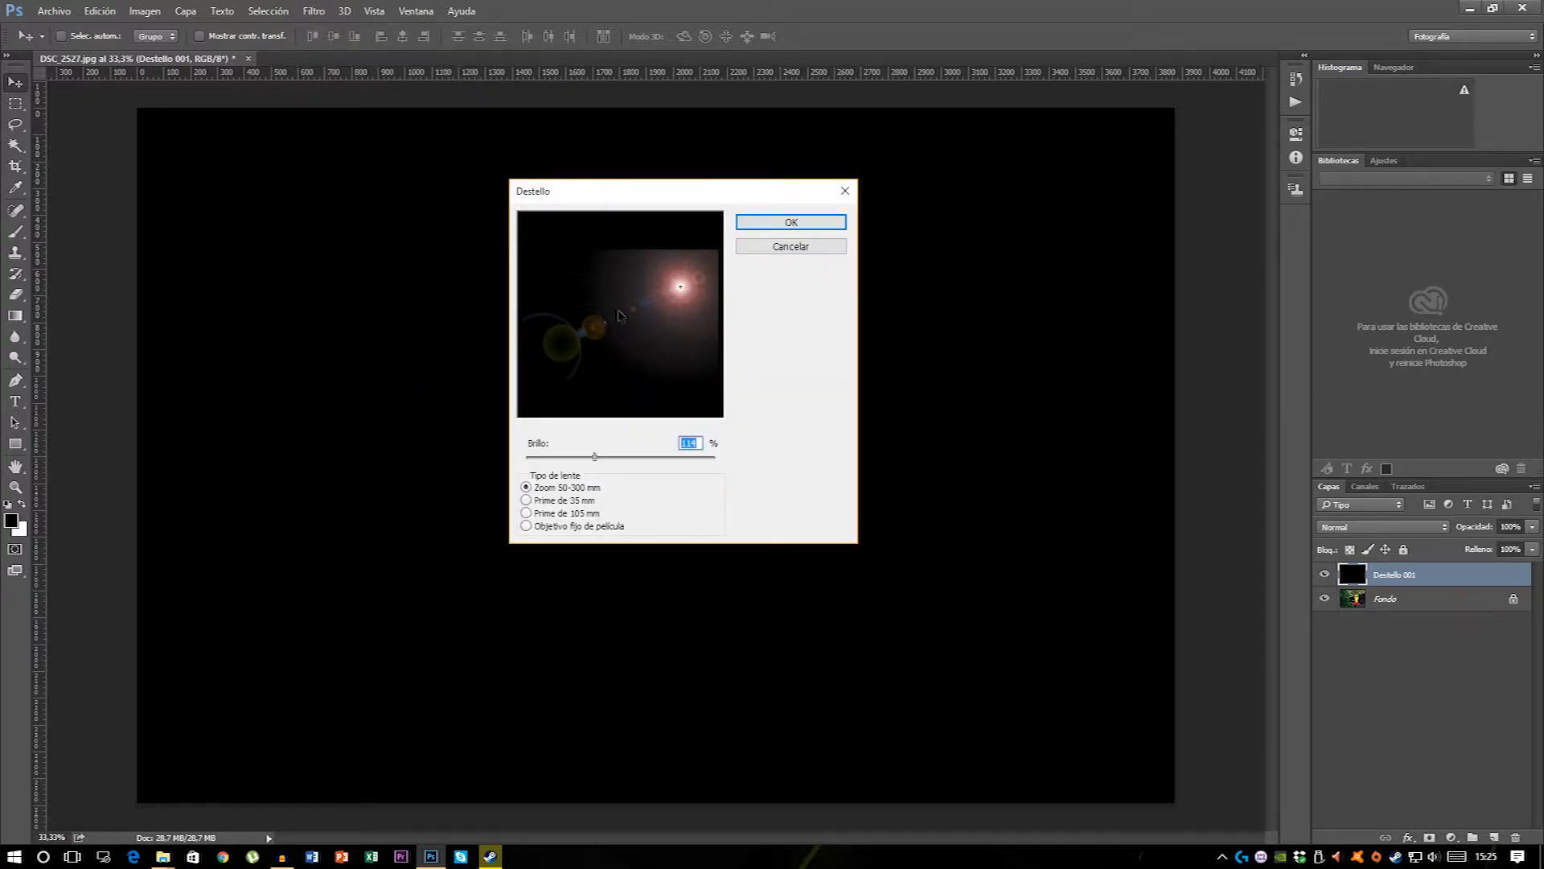
pyautogui.moveTo(649, 198); pyautogui.dragTo(676, 250)
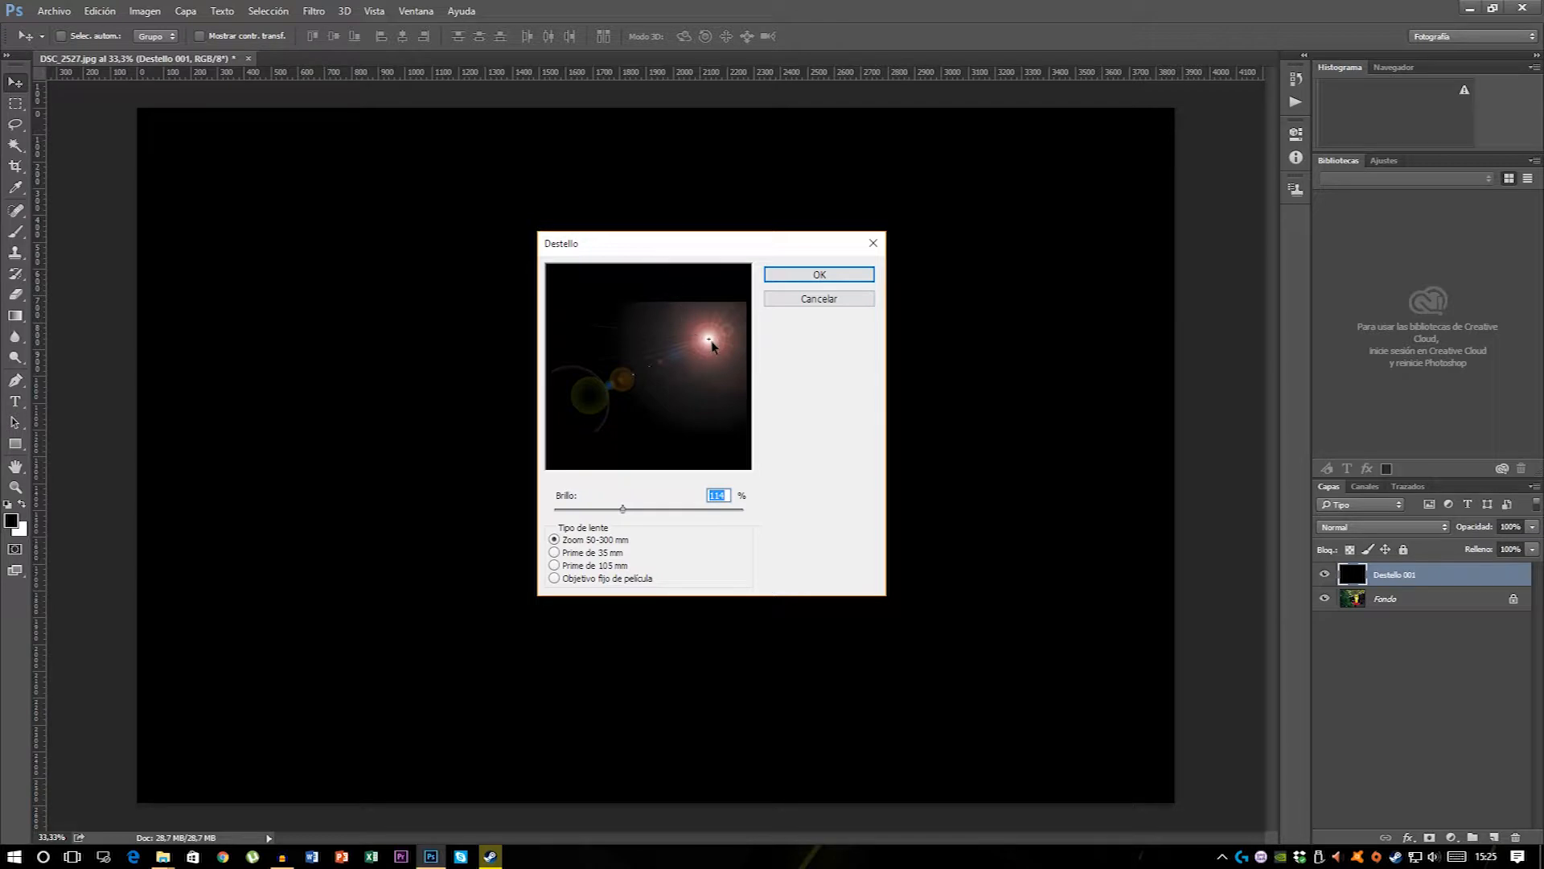
pyautogui.moveTo(710, 342)
pyautogui.mouseDown()
pyautogui.moveTo(613, 336)
pyautogui.moveTo(578, 354)
pyautogui.moveTo(563, 388)
pyautogui.moveTo(605, 436)
pyautogui.moveTo(720, 353)
pyautogui.moveTo(689, 331)
pyautogui.moveTo(634, 334)
pyautogui.moveTo(614, 355)
pyautogui.moveTo(646, 394)
pyautogui.moveTo(688, 345)
pyautogui.moveTo(653, 338)
pyautogui.moveTo(690, 347)
pyautogui.mouseUp()
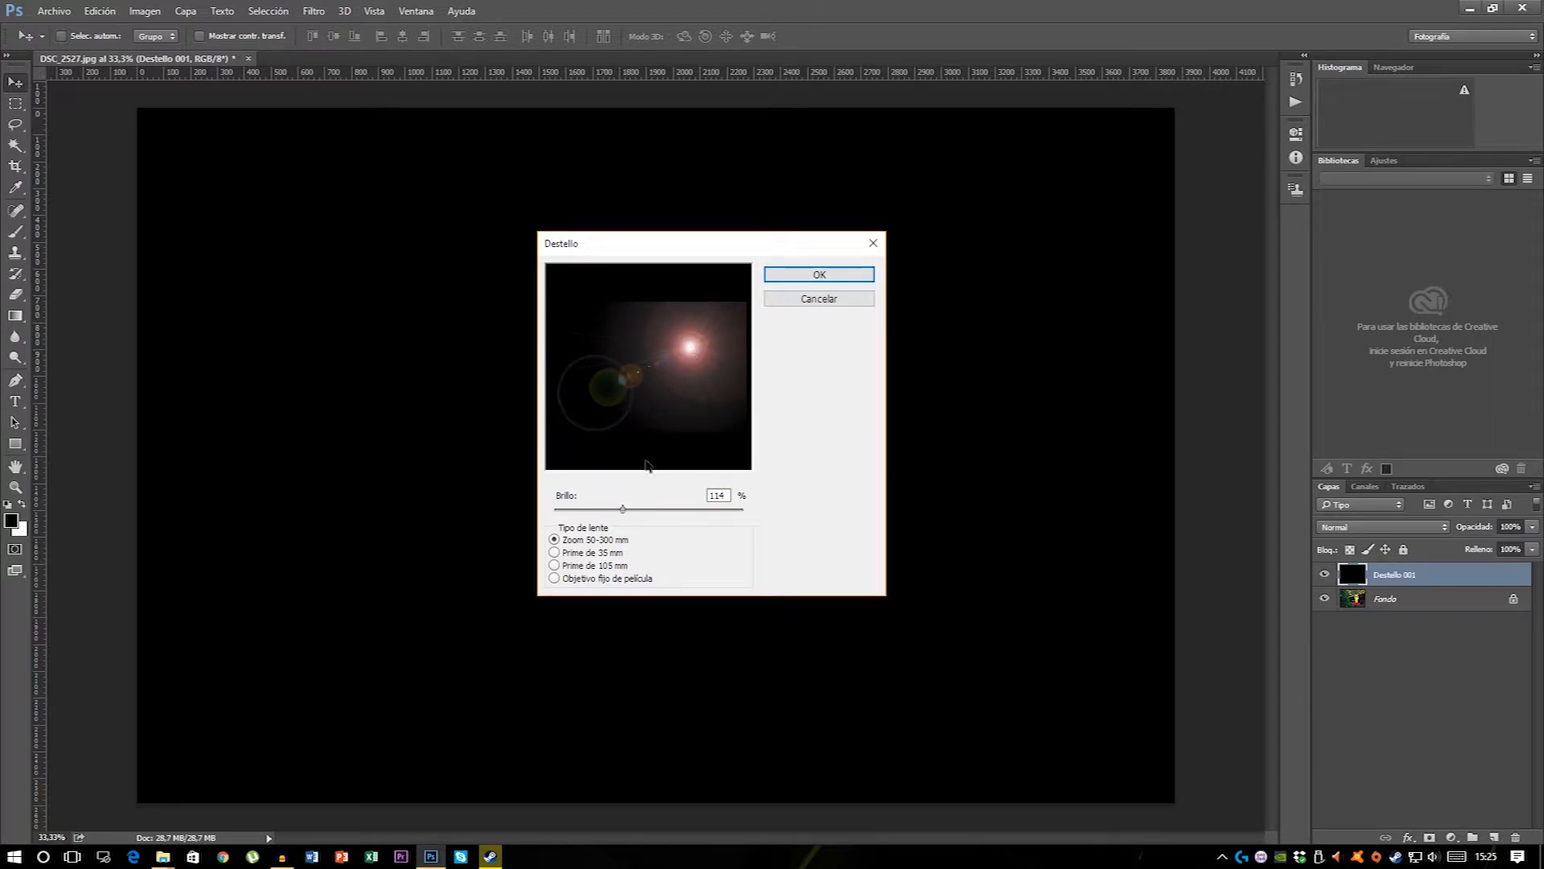
pyautogui.moveTo(622, 513); pyautogui.dragTo(646, 520)
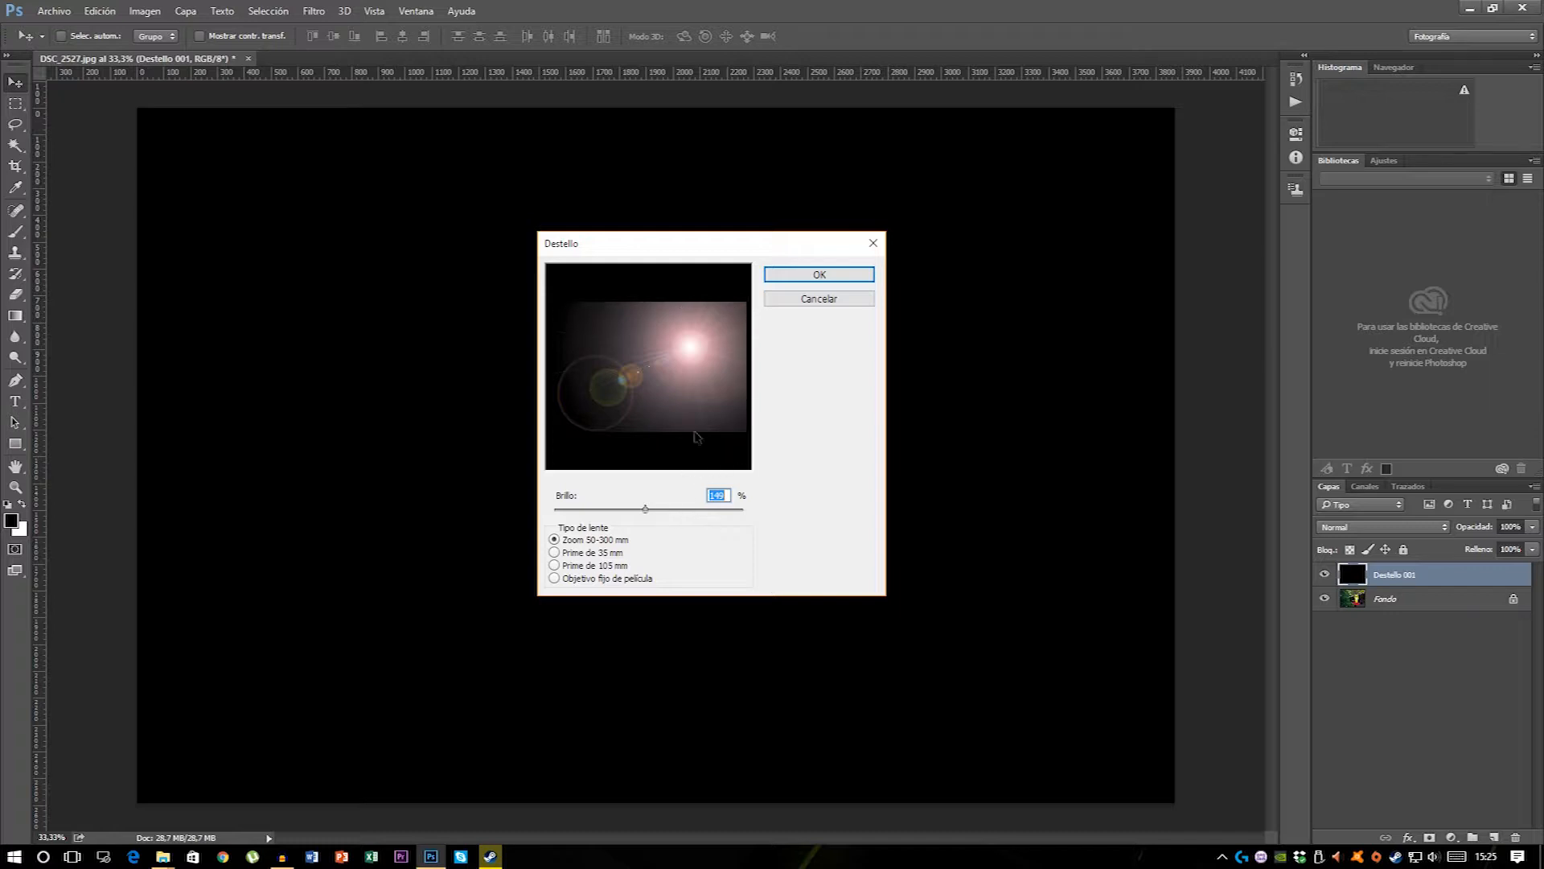
pyautogui.moveTo(649, 514); pyautogui.dragTo(614, 507)
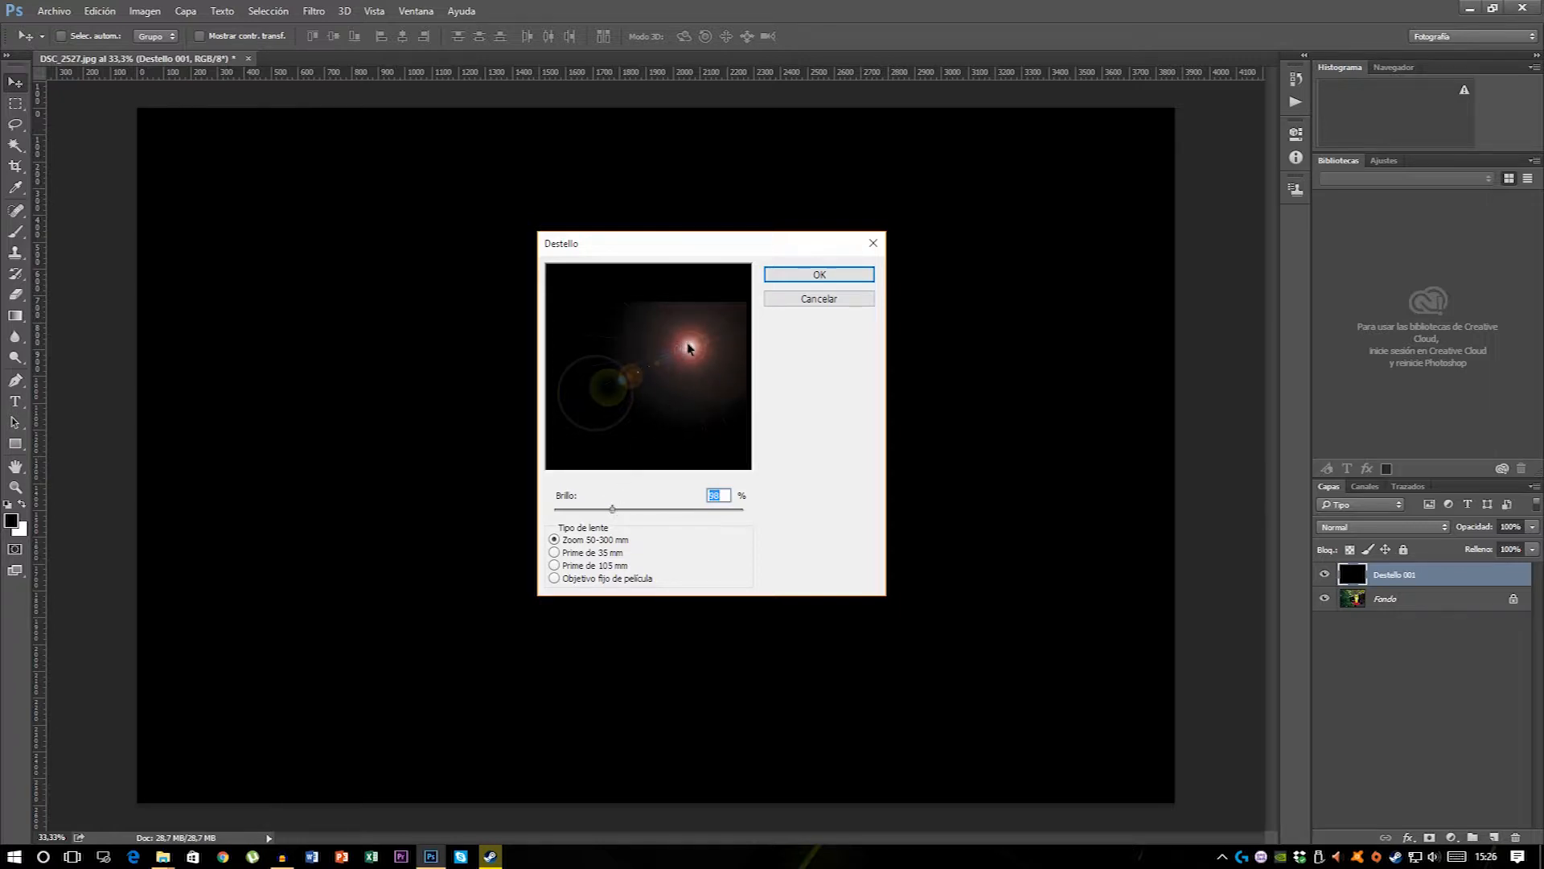
pyautogui.moveTo(690, 345)
pyautogui.mouseDown()
pyautogui.moveTo(672, 350)
pyautogui.moveTo(686, 358)
pyautogui.mouseUp()
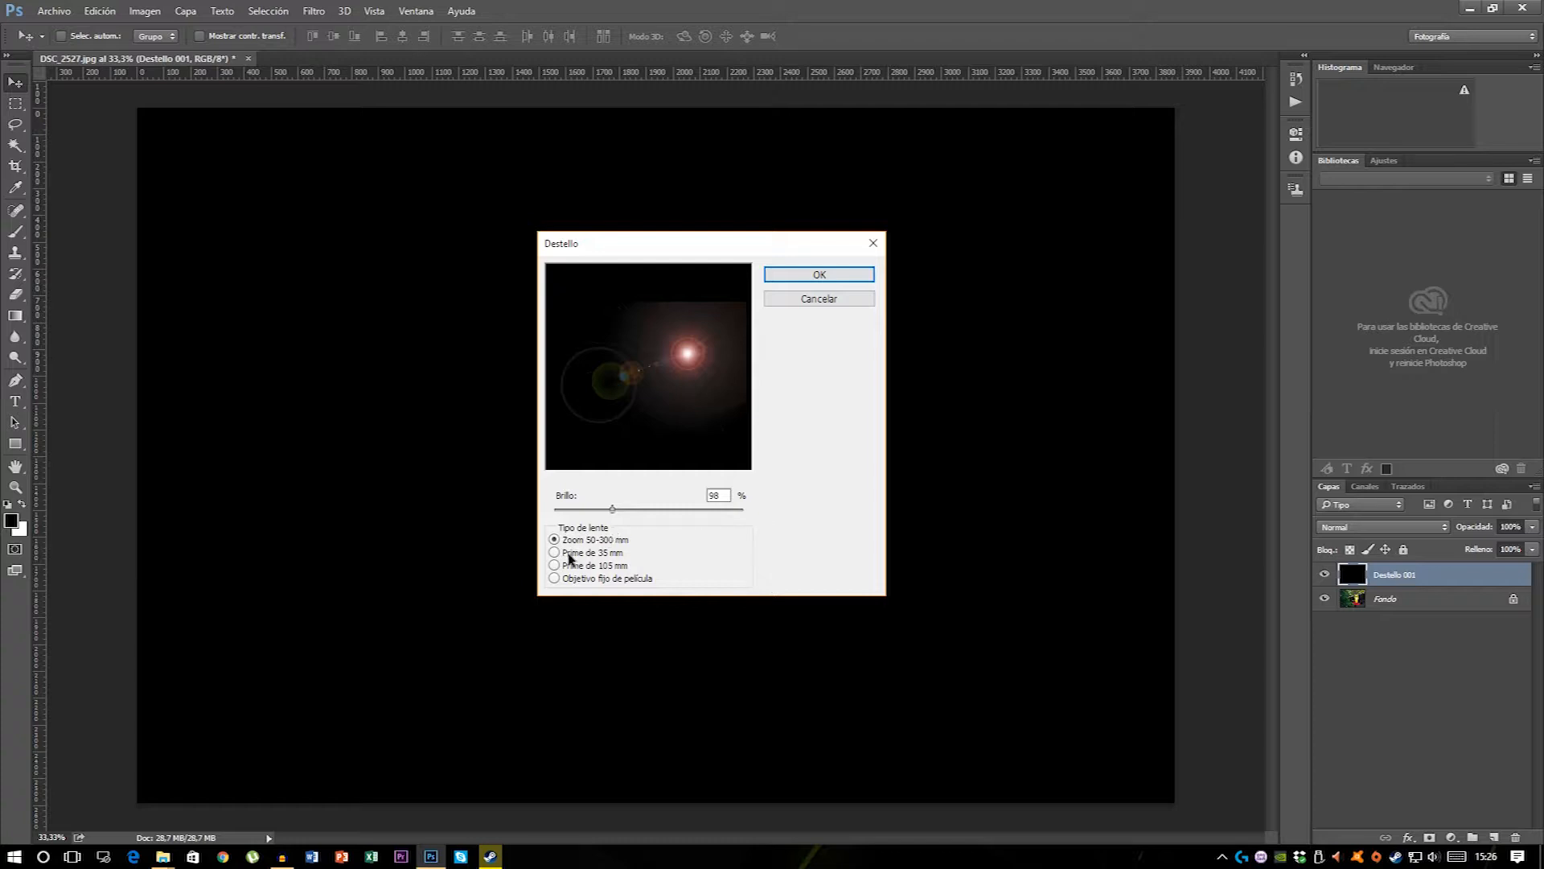
# Compare the flare's lens types in the preview, then apply the filter with Zoom 50-300 mm.
pyautogui.click(555, 553)
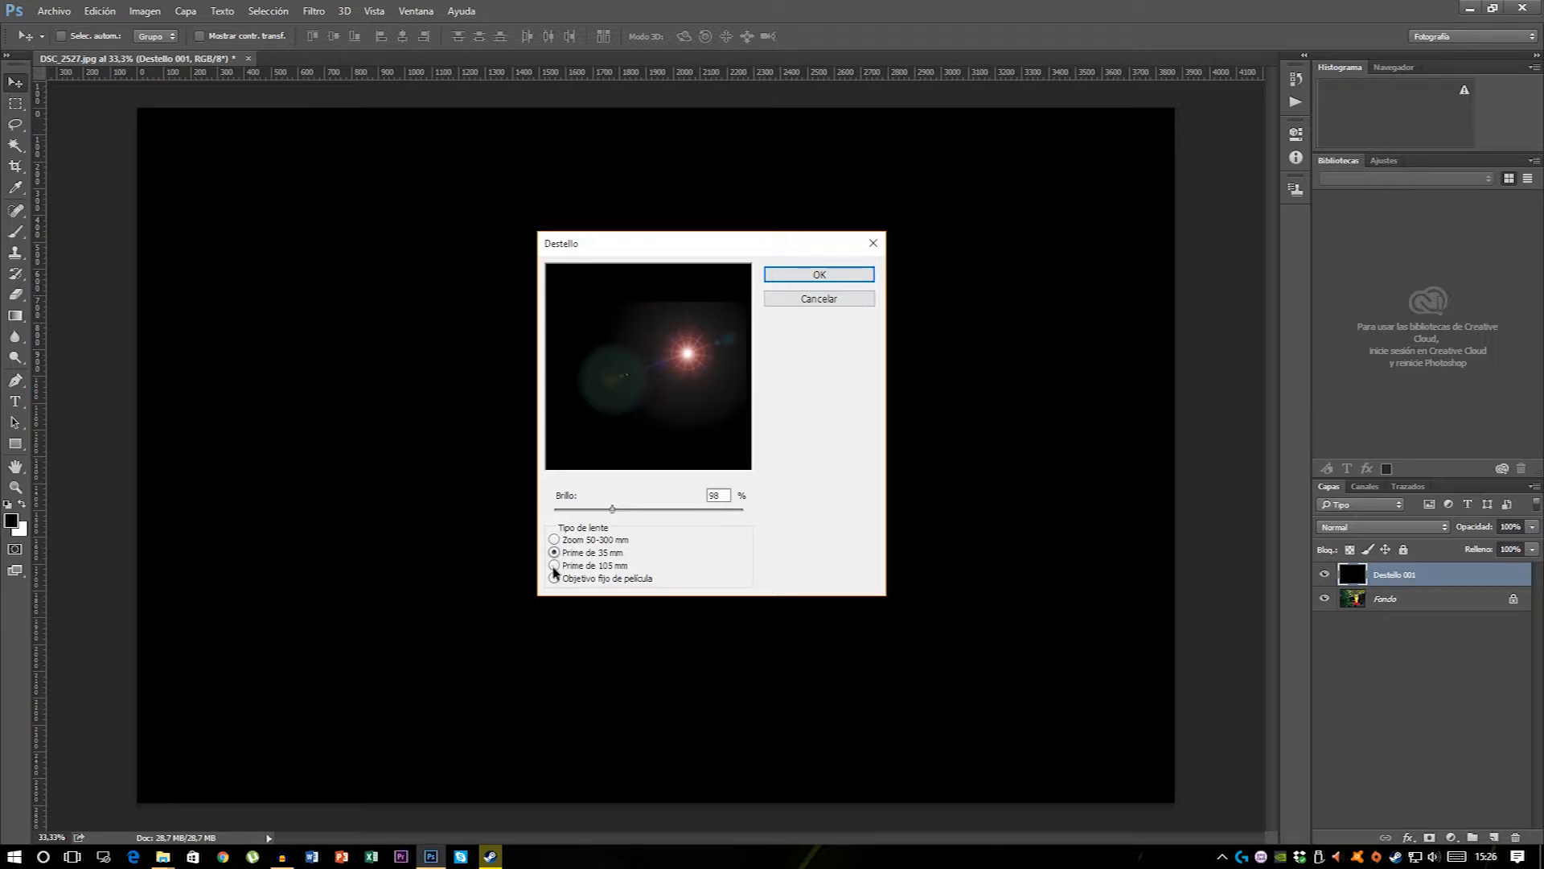
pyautogui.click(555, 565)
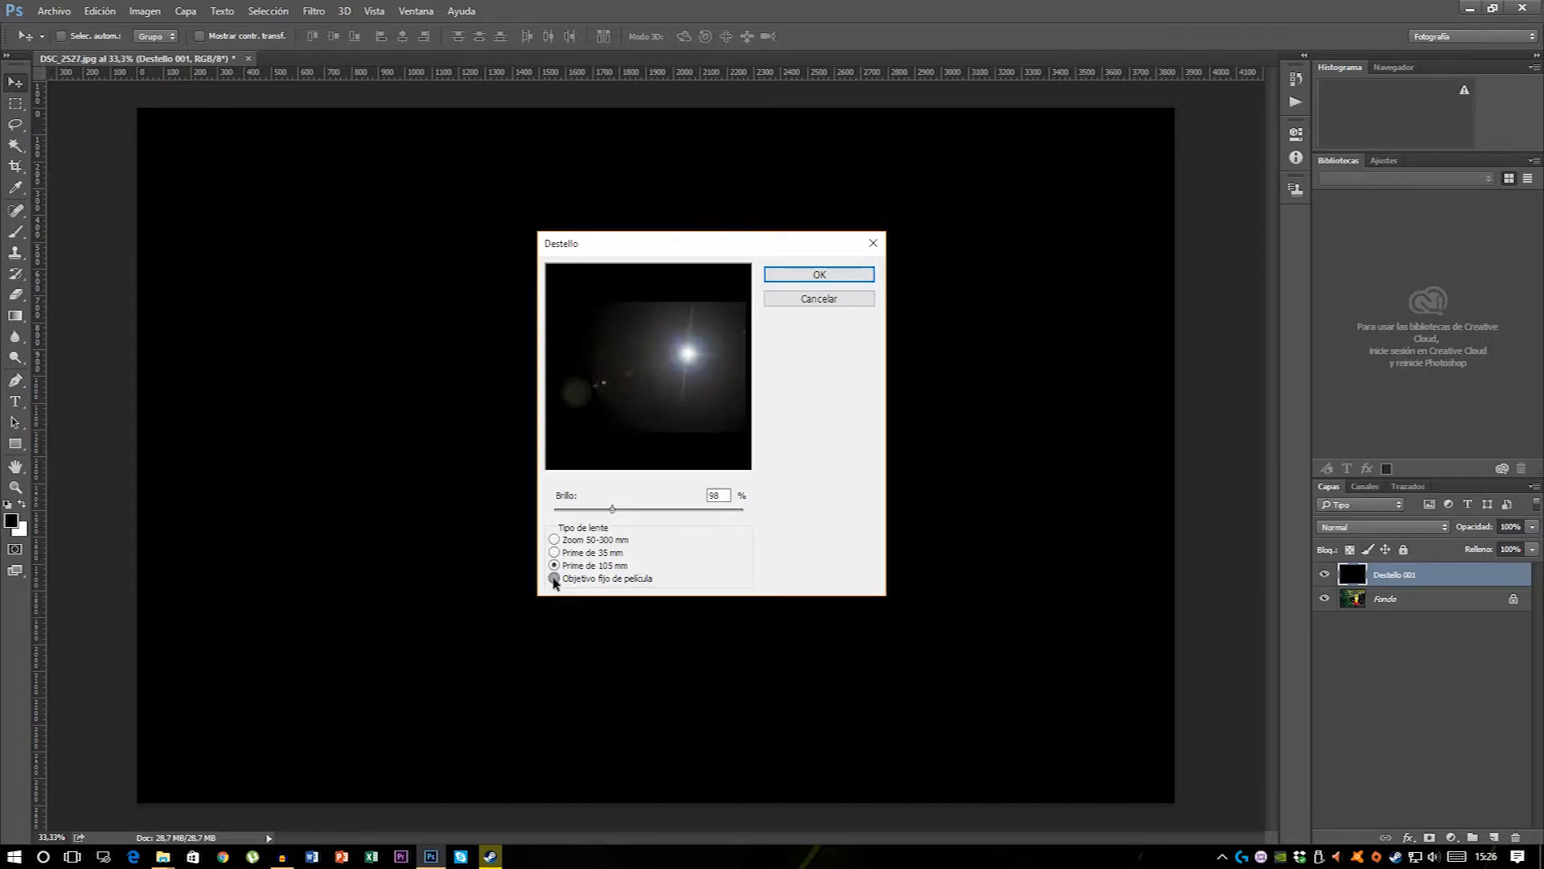
pyautogui.click(554, 579)
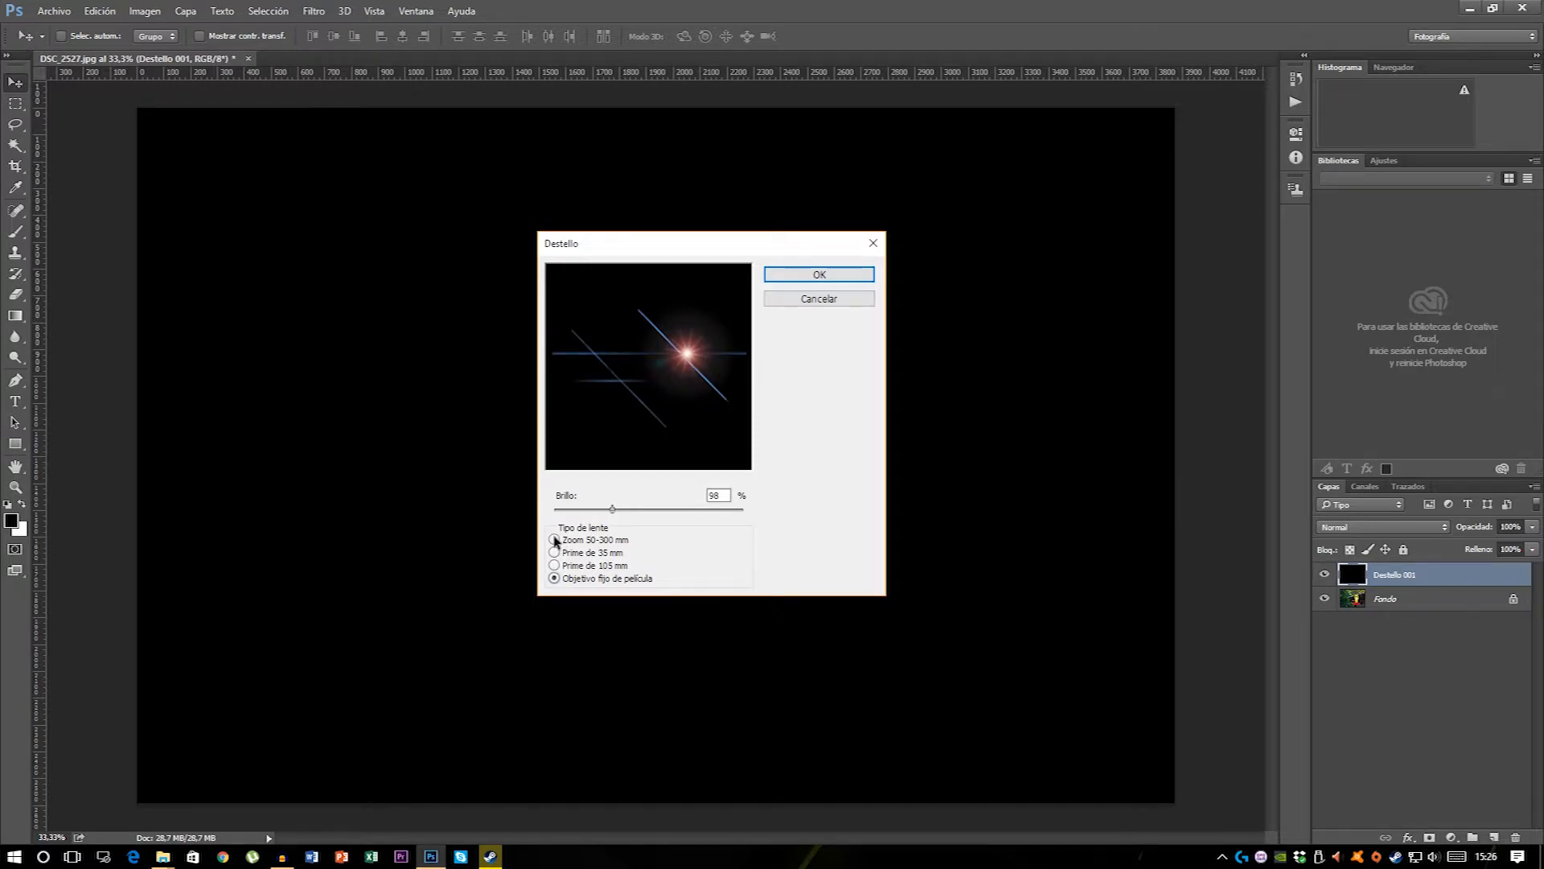
pyautogui.click(555, 540)
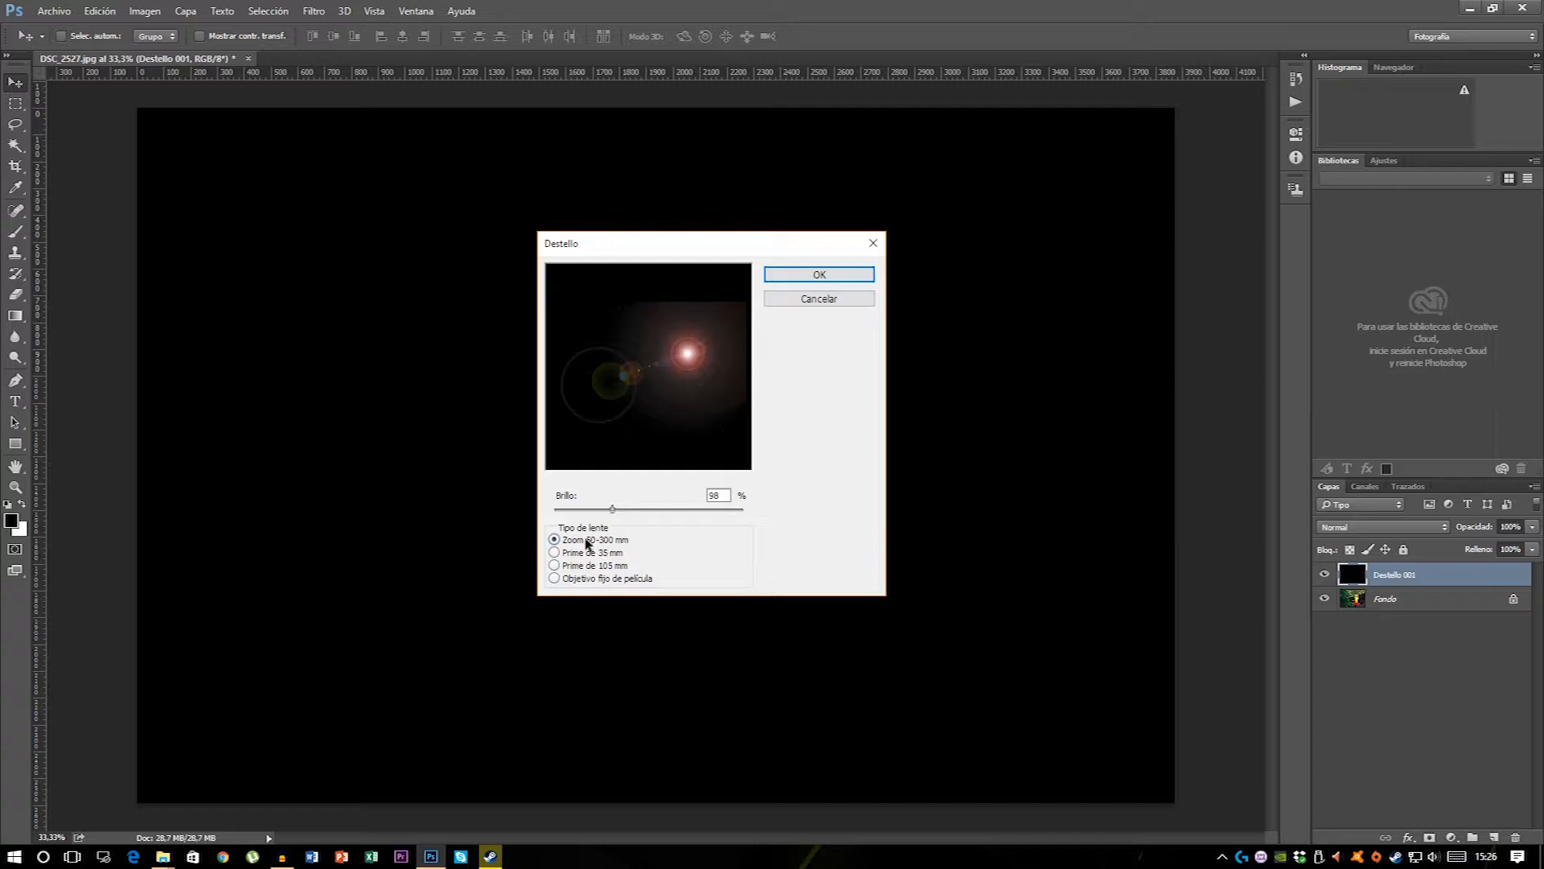
pyautogui.click(816, 276)
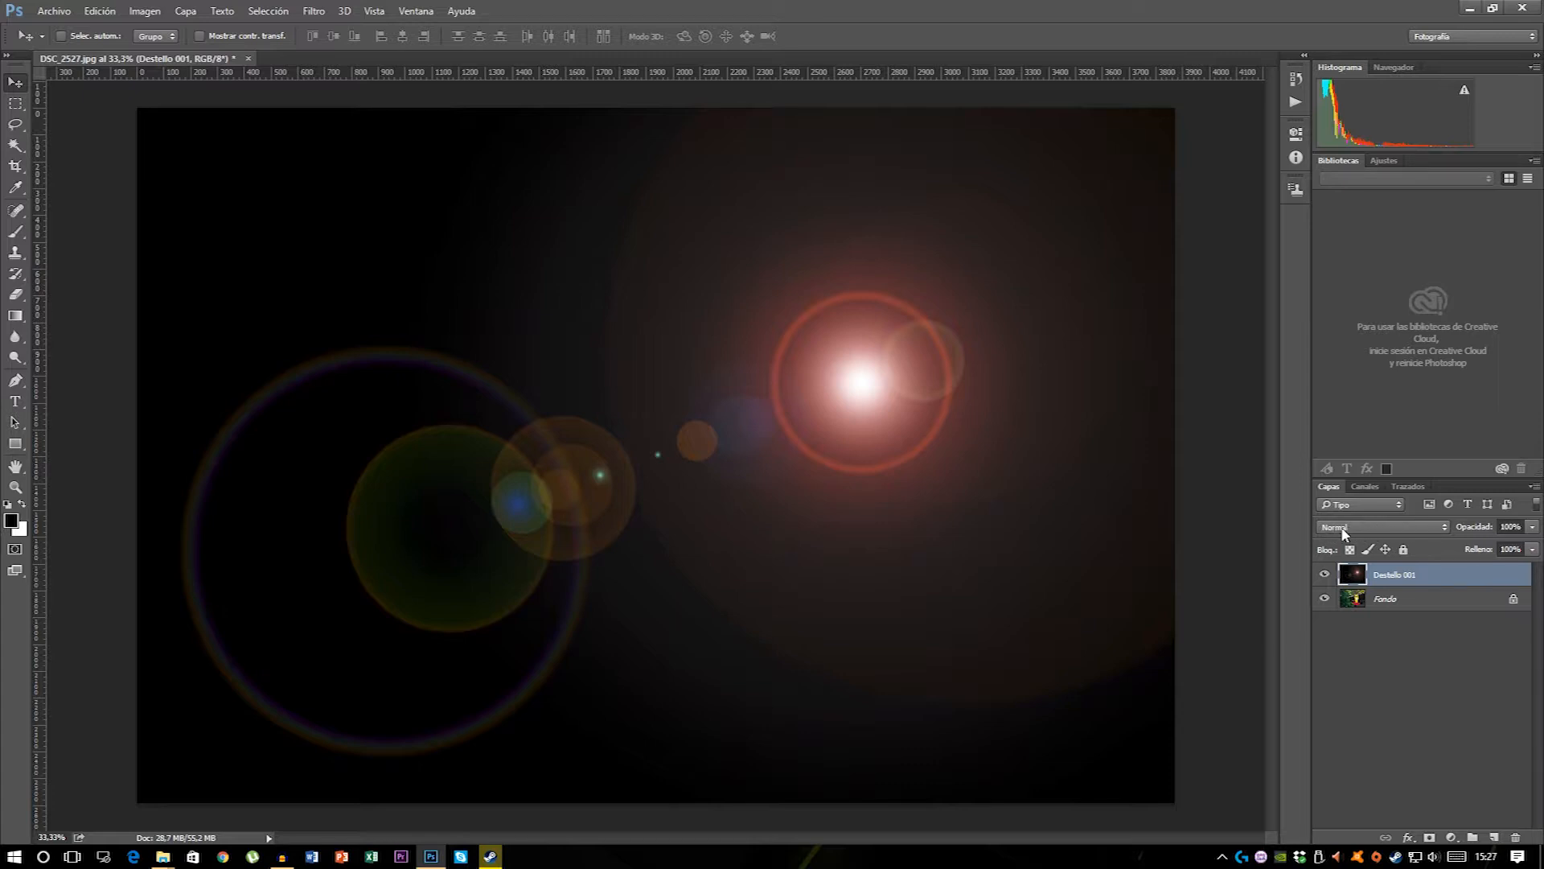
# Set the Destello 001 layer's blend mode to Trama and move the flare onto the upper-left edge of the yellow feeder.
pyautogui.click(1373, 528)
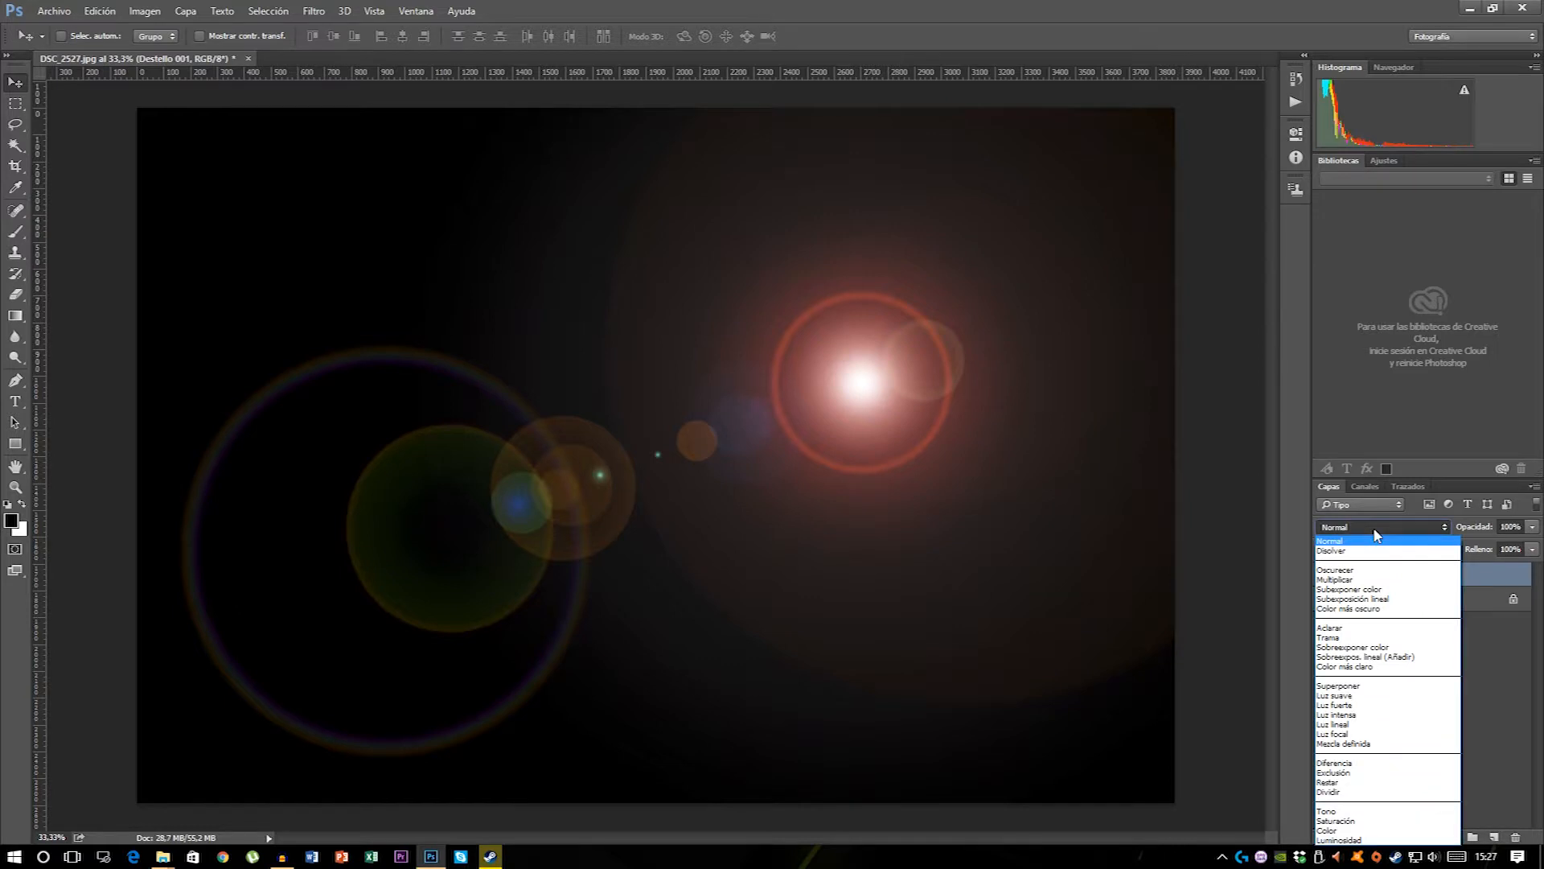
pyautogui.click(1374, 637)
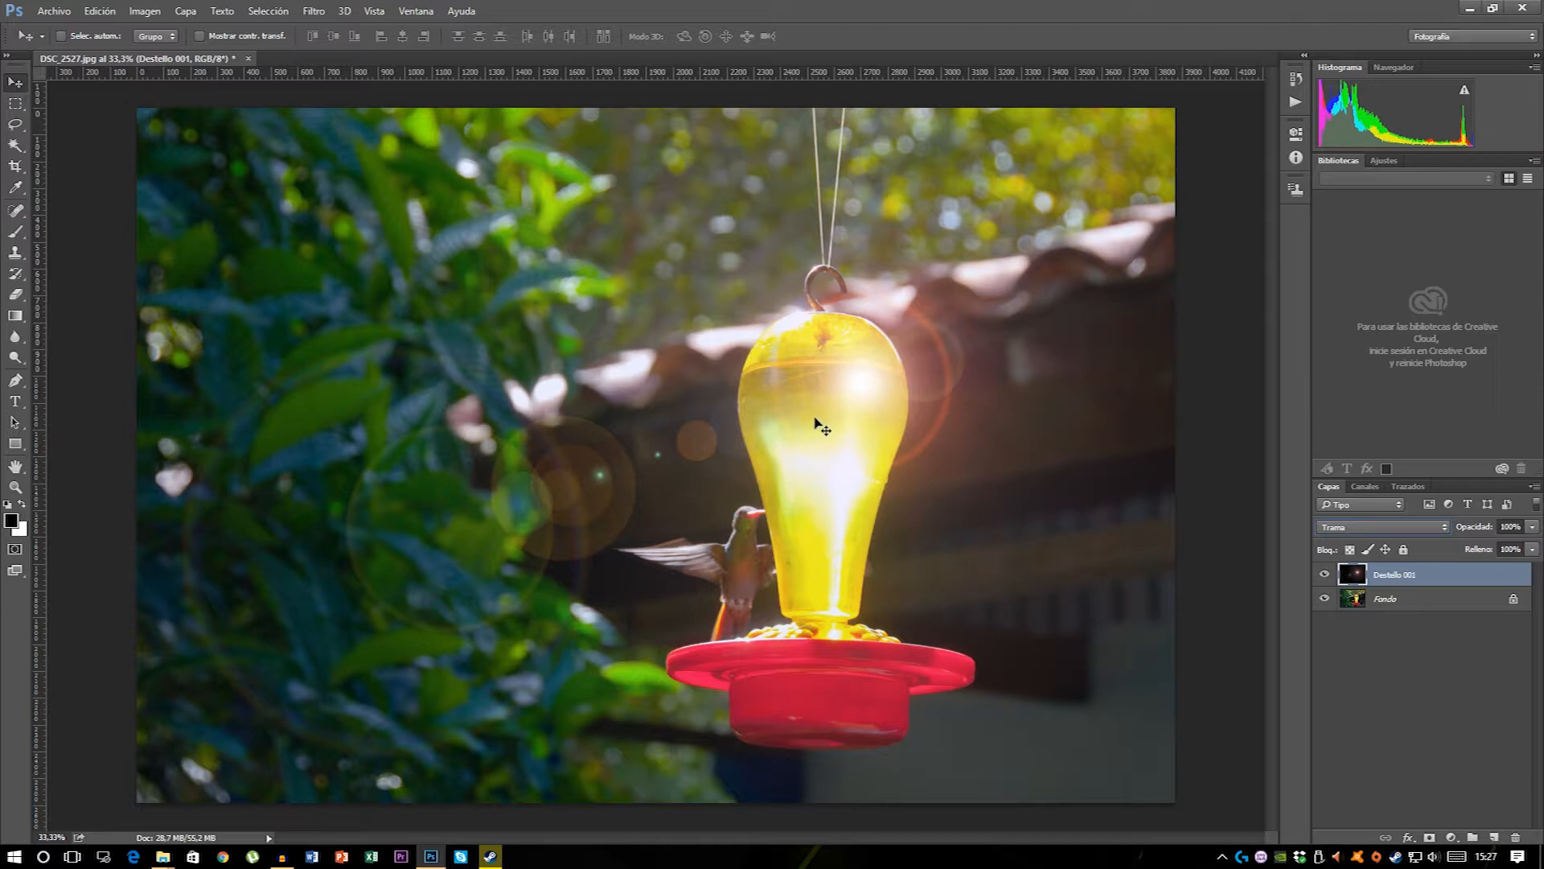
pyautogui.moveTo(824, 417); pyautogui.dragTo(753, 454)
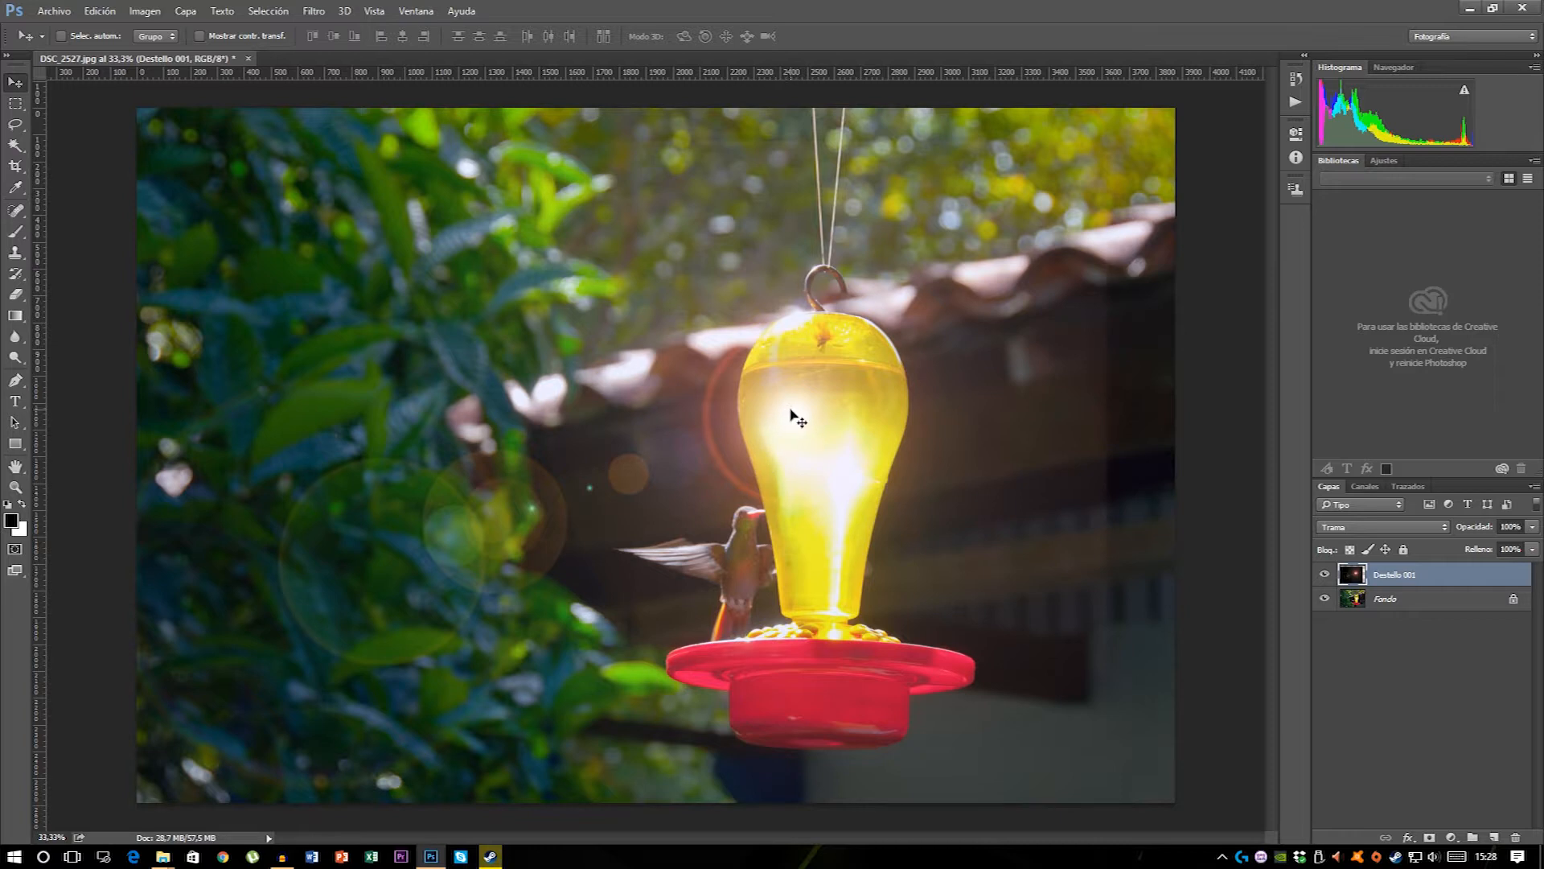
pyautogui.moveTo(798, 416); pyautogui.dragTo(858, 382)
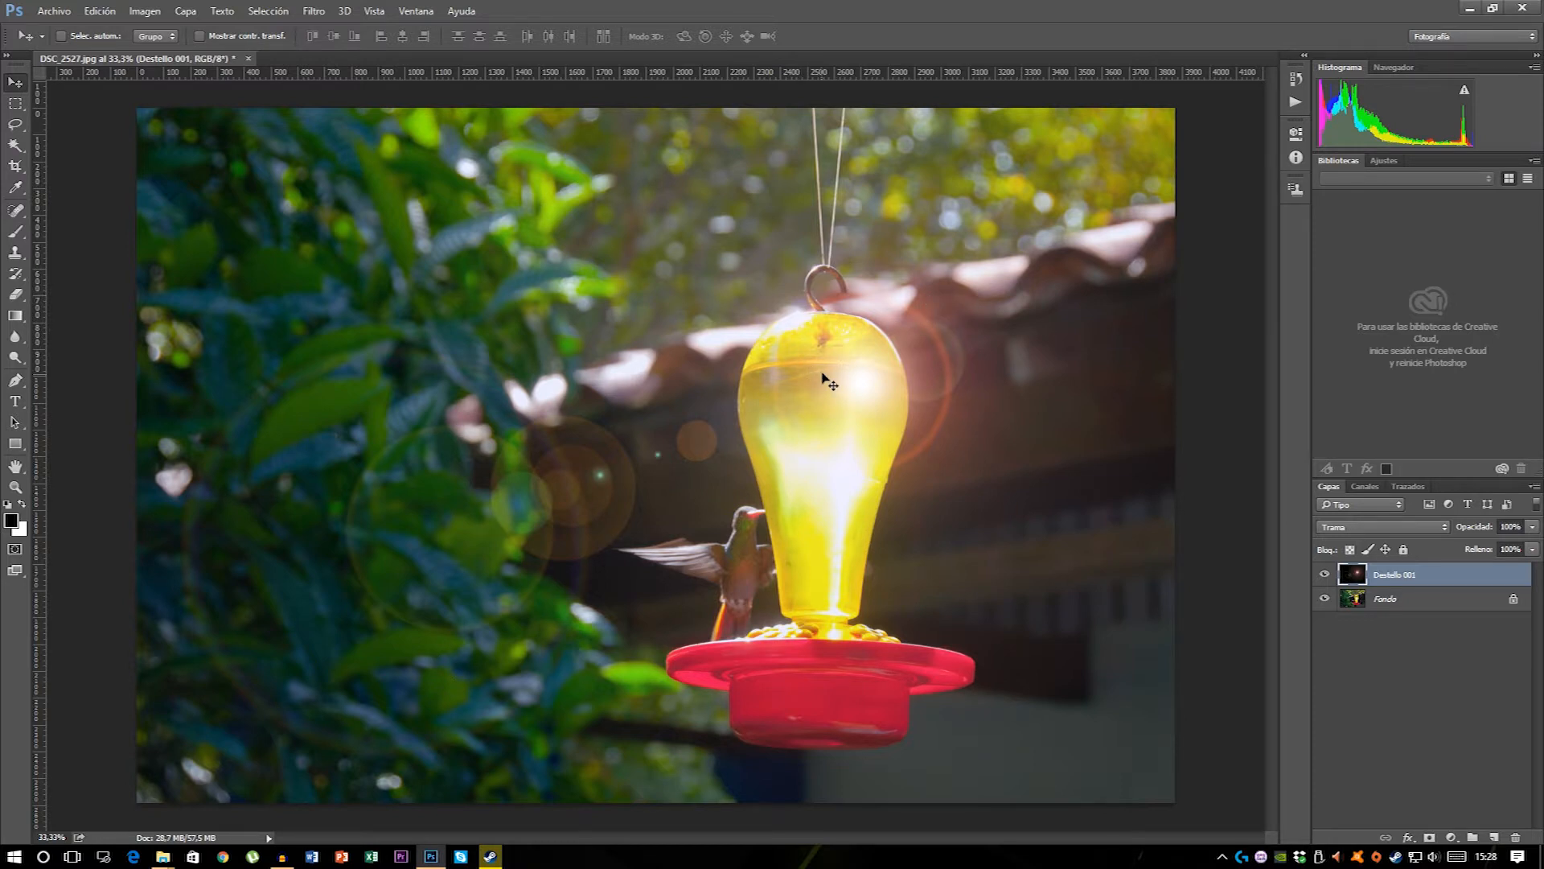
pyautogui.moveTo(795, 373); pyautogui.dragTo(718, 321)
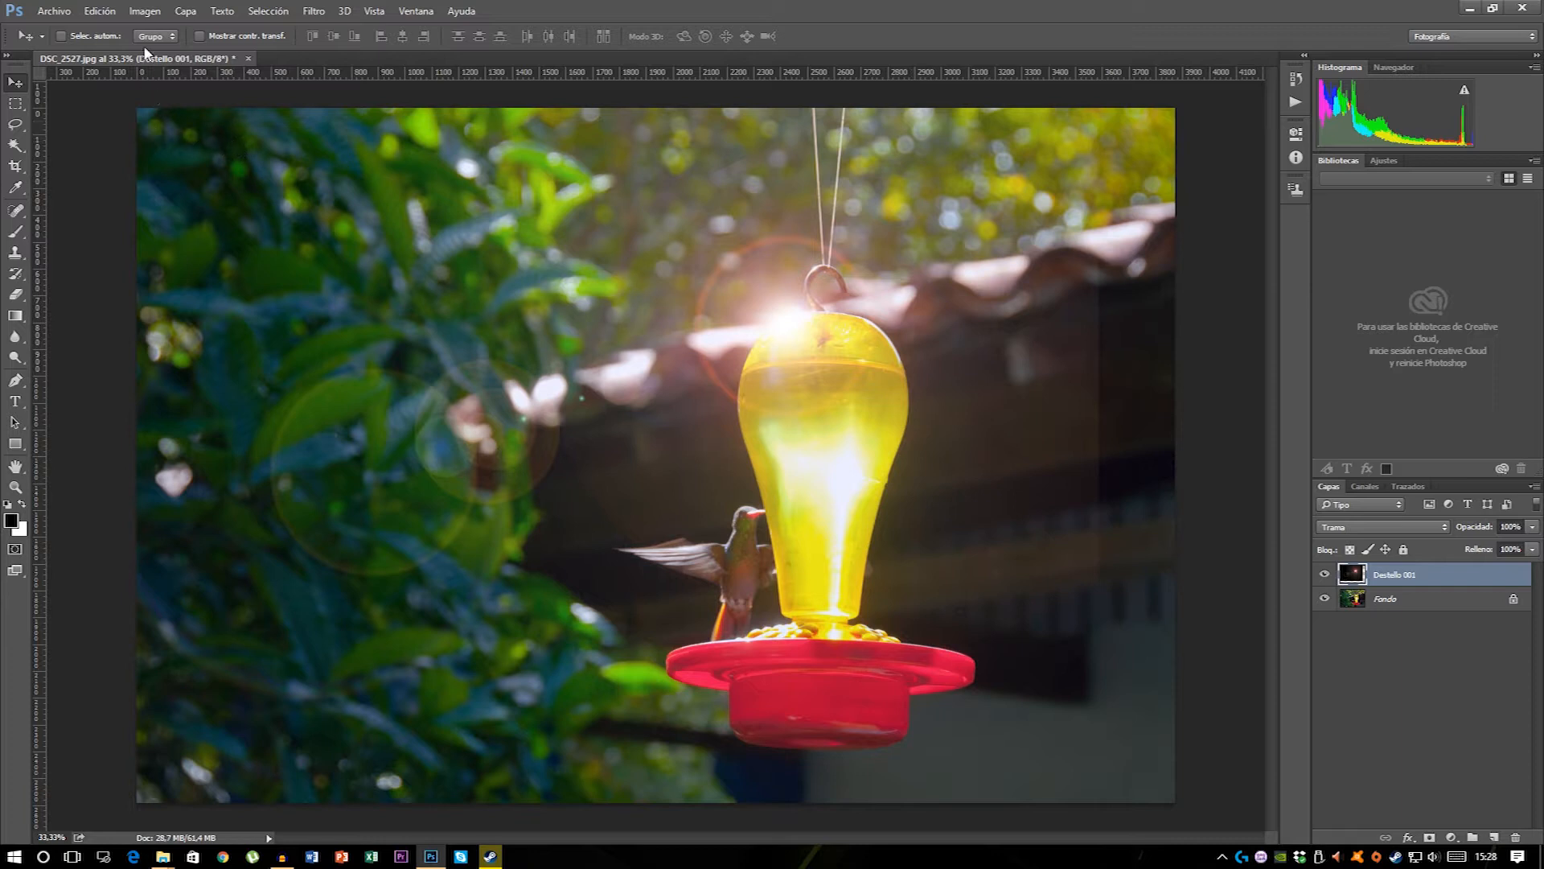
# Apply a Niveles adjustment to the flare layer with the black input level at 19.
pyautogui.click(144, 13)
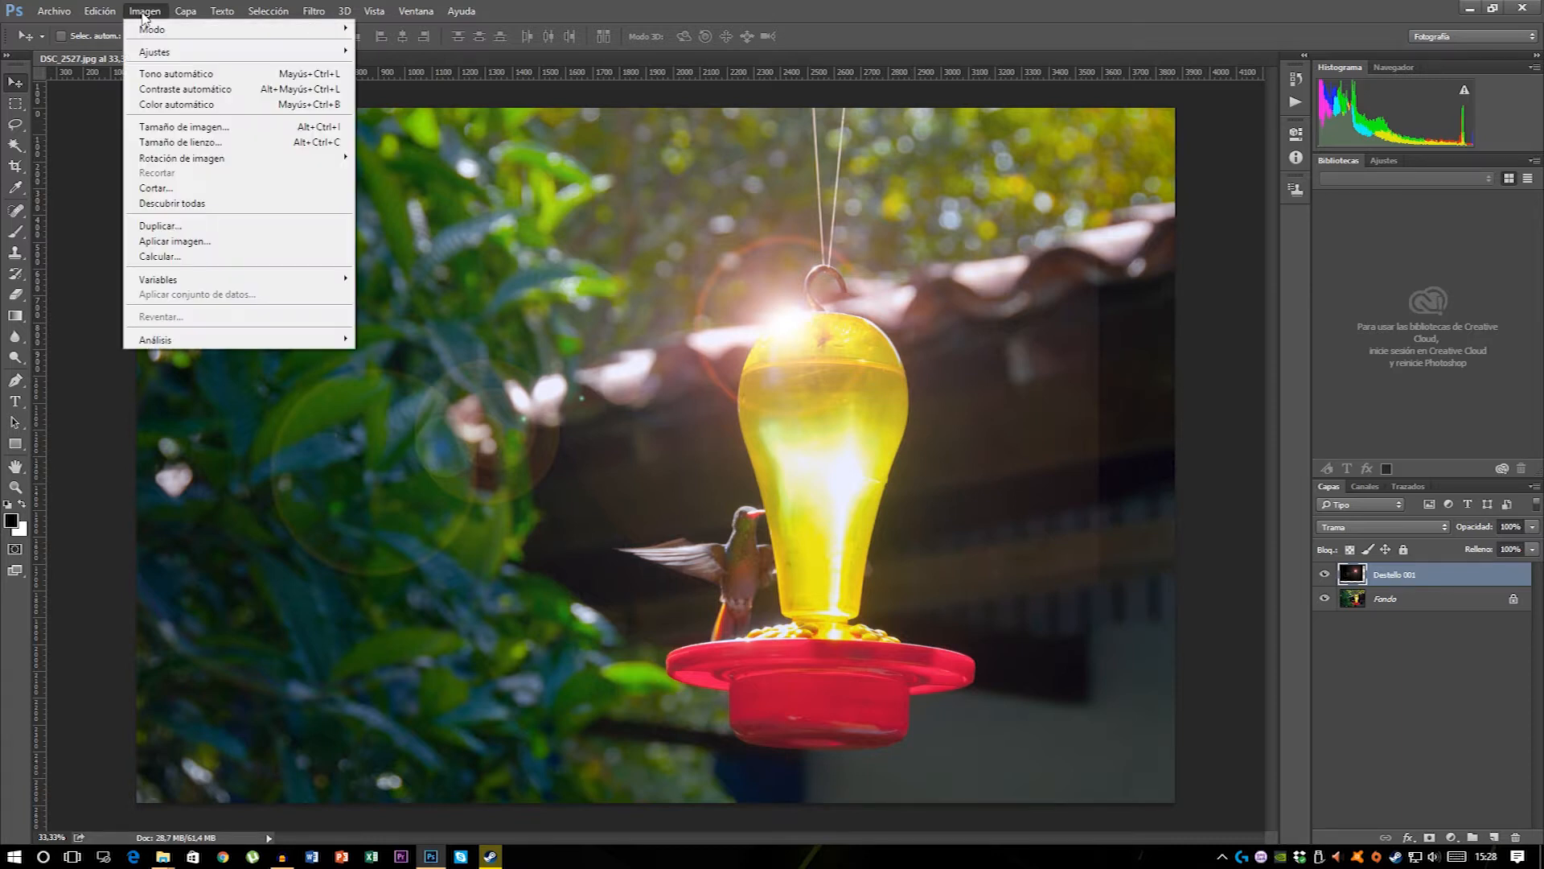
pyautogui.moveTo(180, 56)
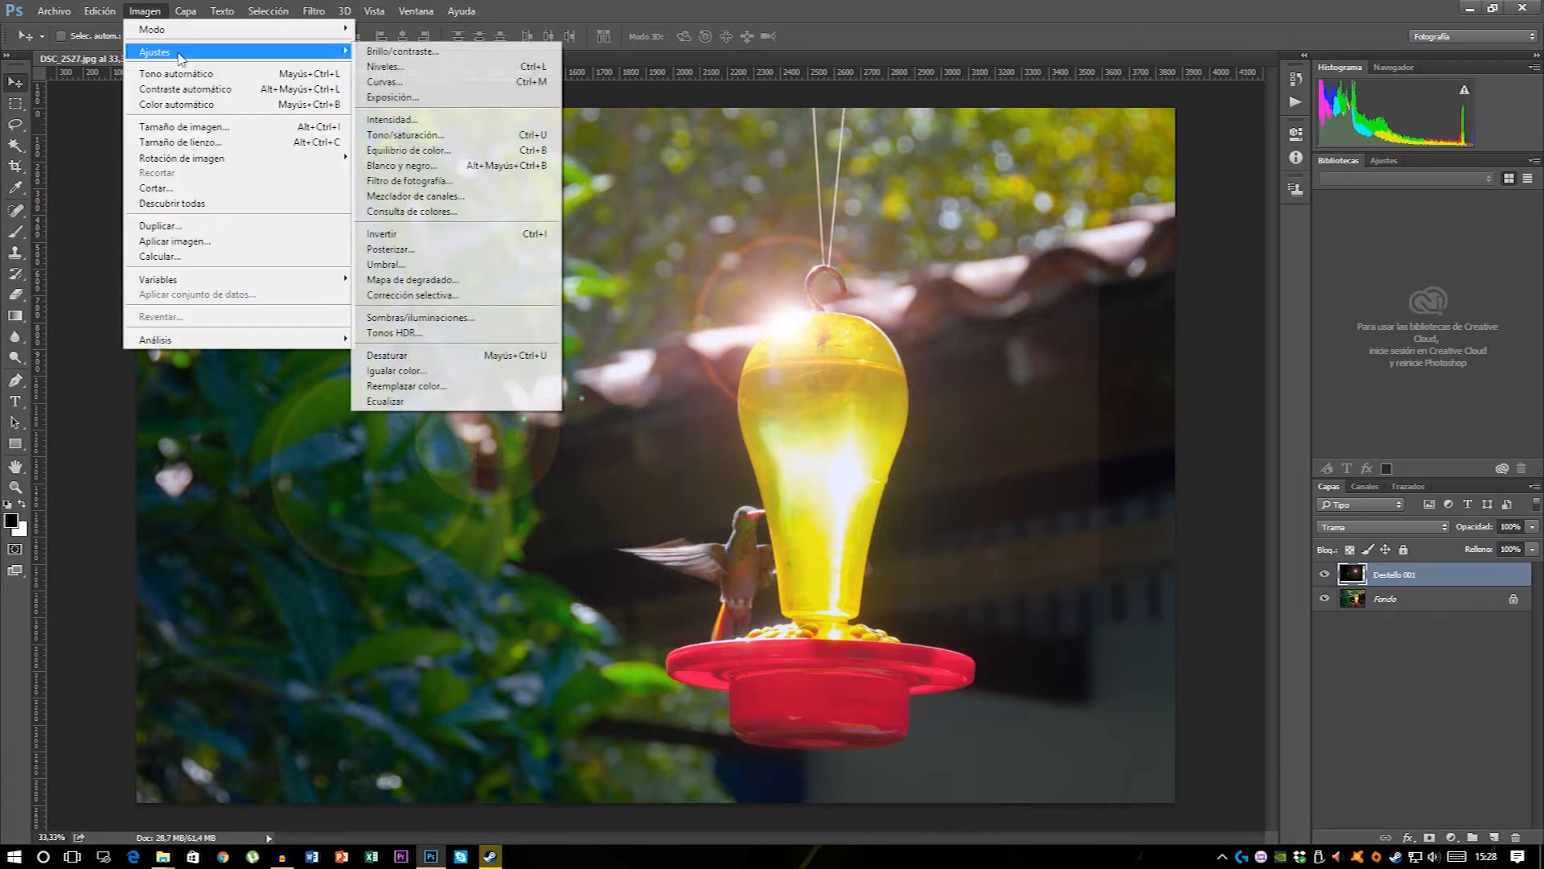
pyautogui.click(418, 72)
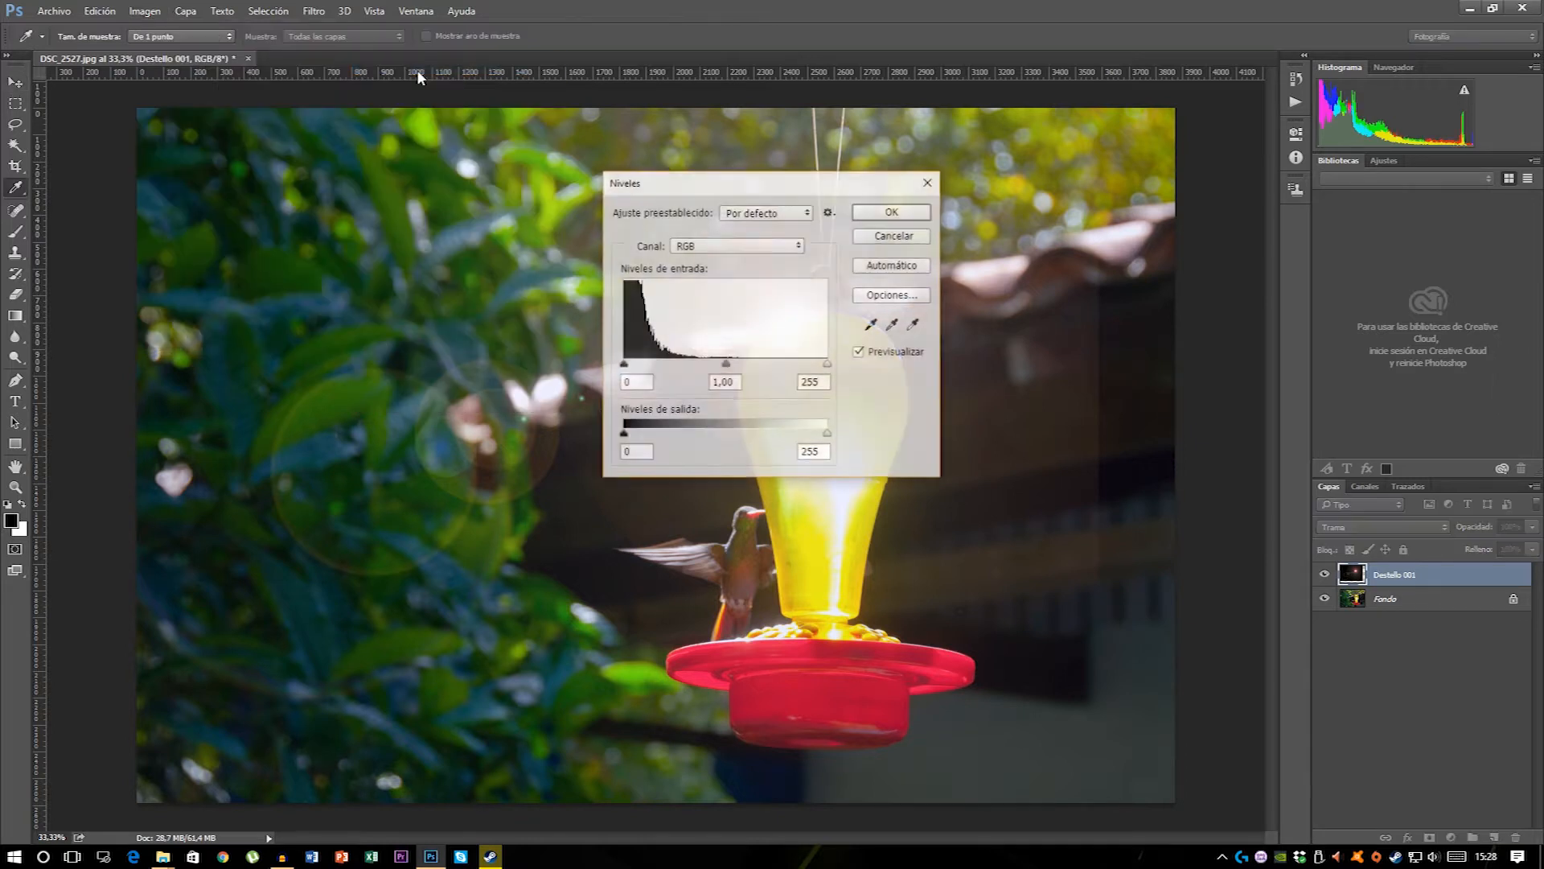
pyautogui.moveTo(782, 188); pyautogui.dragTo(963, 540)
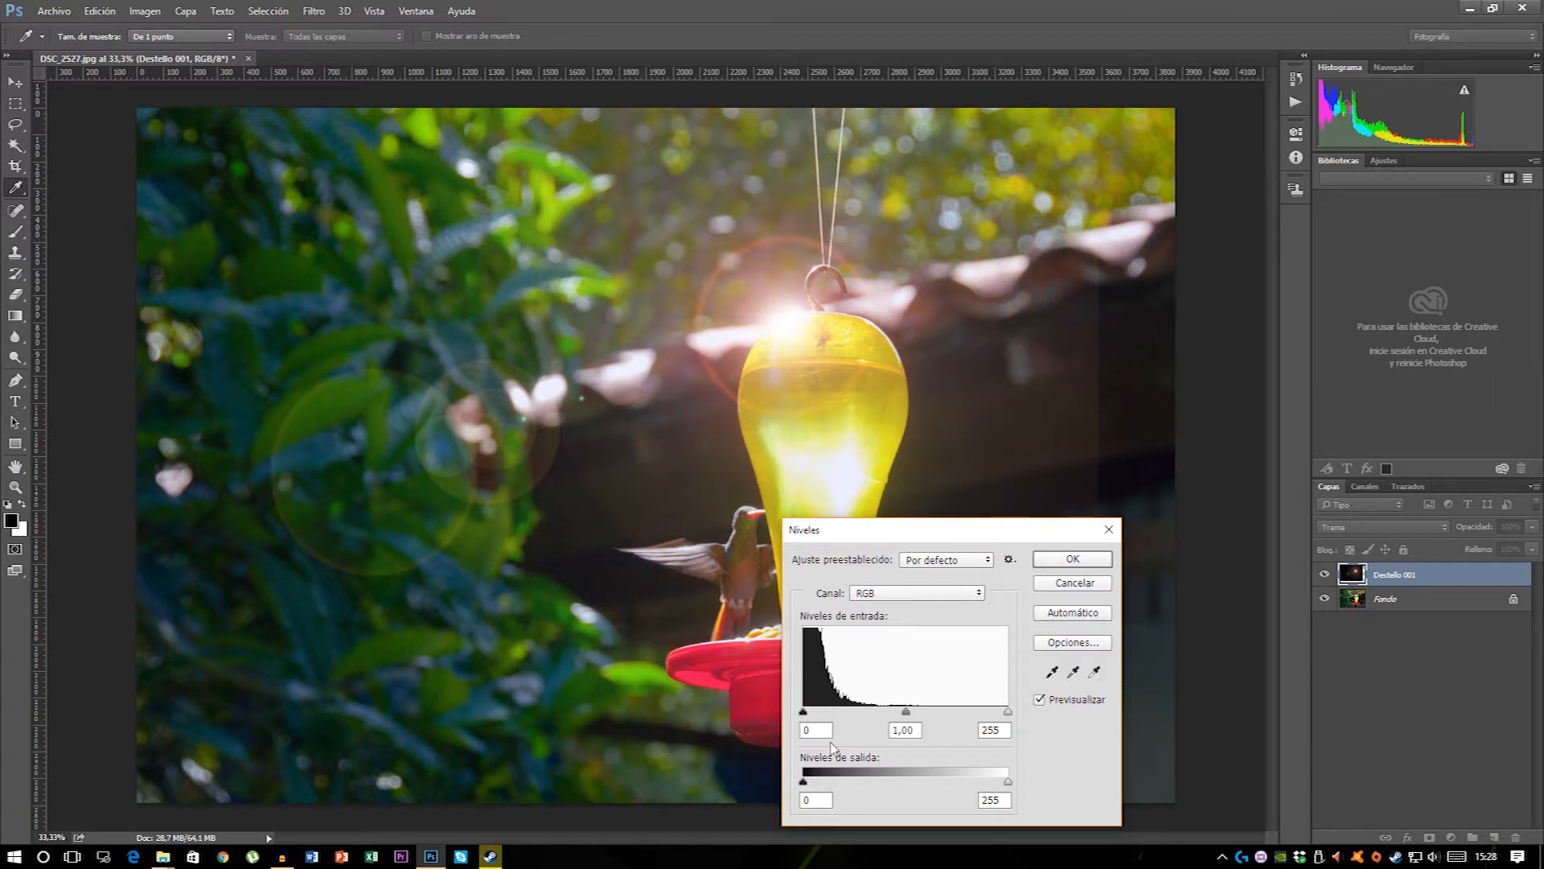
pyautogui.moveTo(804, 713)
pyautogui.mouseDown()
pyautogui.moveTo(883, 708)
pyautogui.moveTo(809, 721)
pyautogui.moveTo(878, 726)
pyautogui.moveTo(786, 723)
pyautogui.moveTo(837, 725)
pyautogui.moveTo(792, 723)
pyautogui.moveTo(826, 716)
pyautogui.mouseUp()
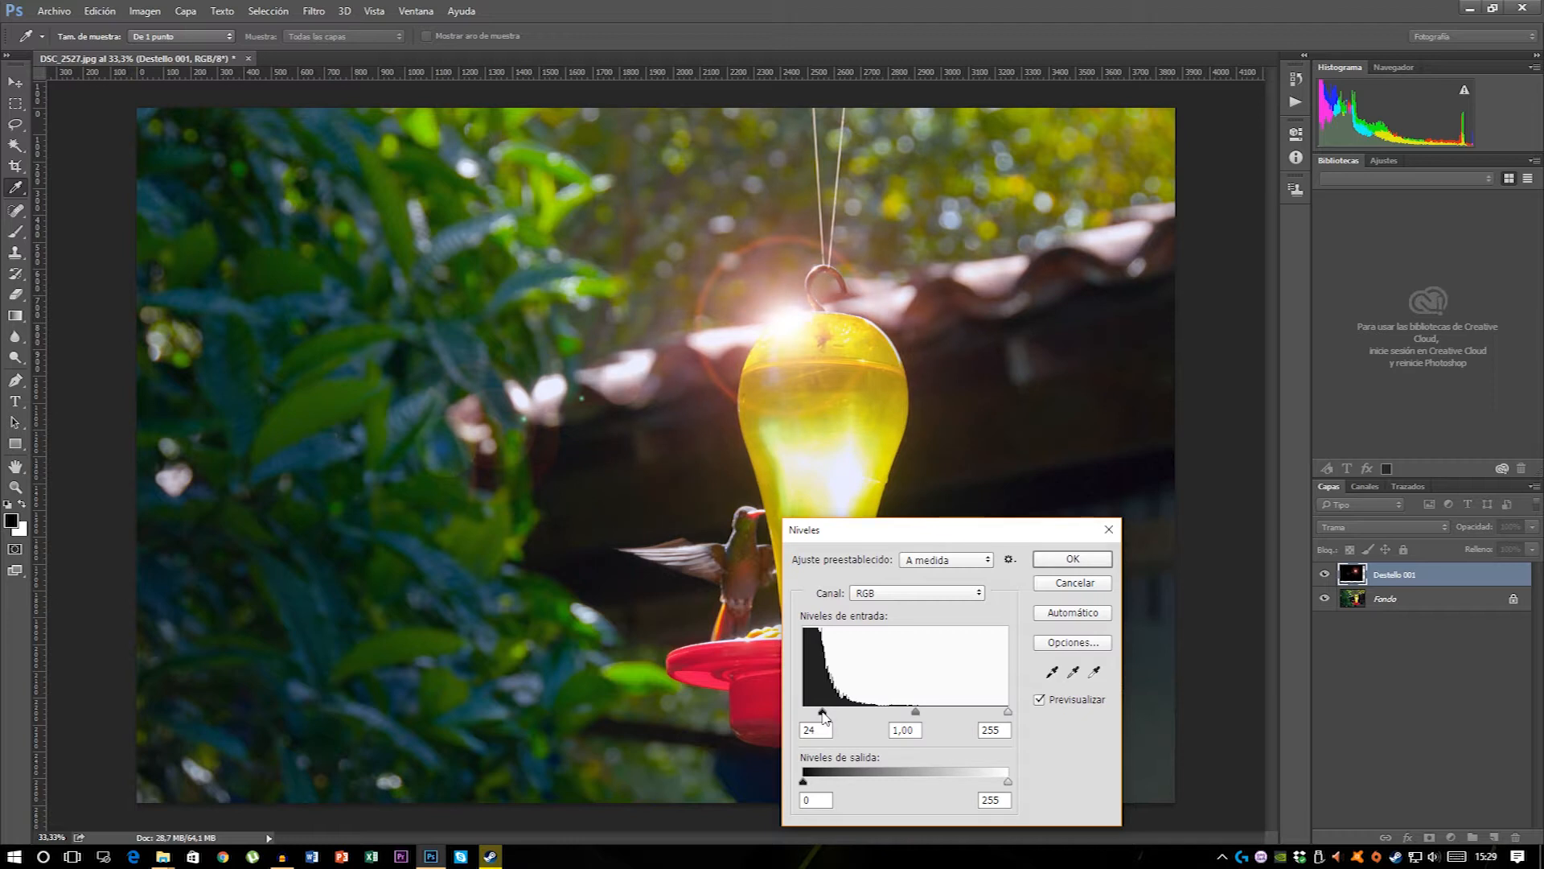
pyautogui.moveTo(823, 716)
pyautogui.mouseDown()
pyautogui.moveTo(802, 720)
pyautogui.moveTo(819, 720)
pyautogui.mouseUp()
pyautogui.moveTo(819, 718); pyautogui.dragTo(819, 718)
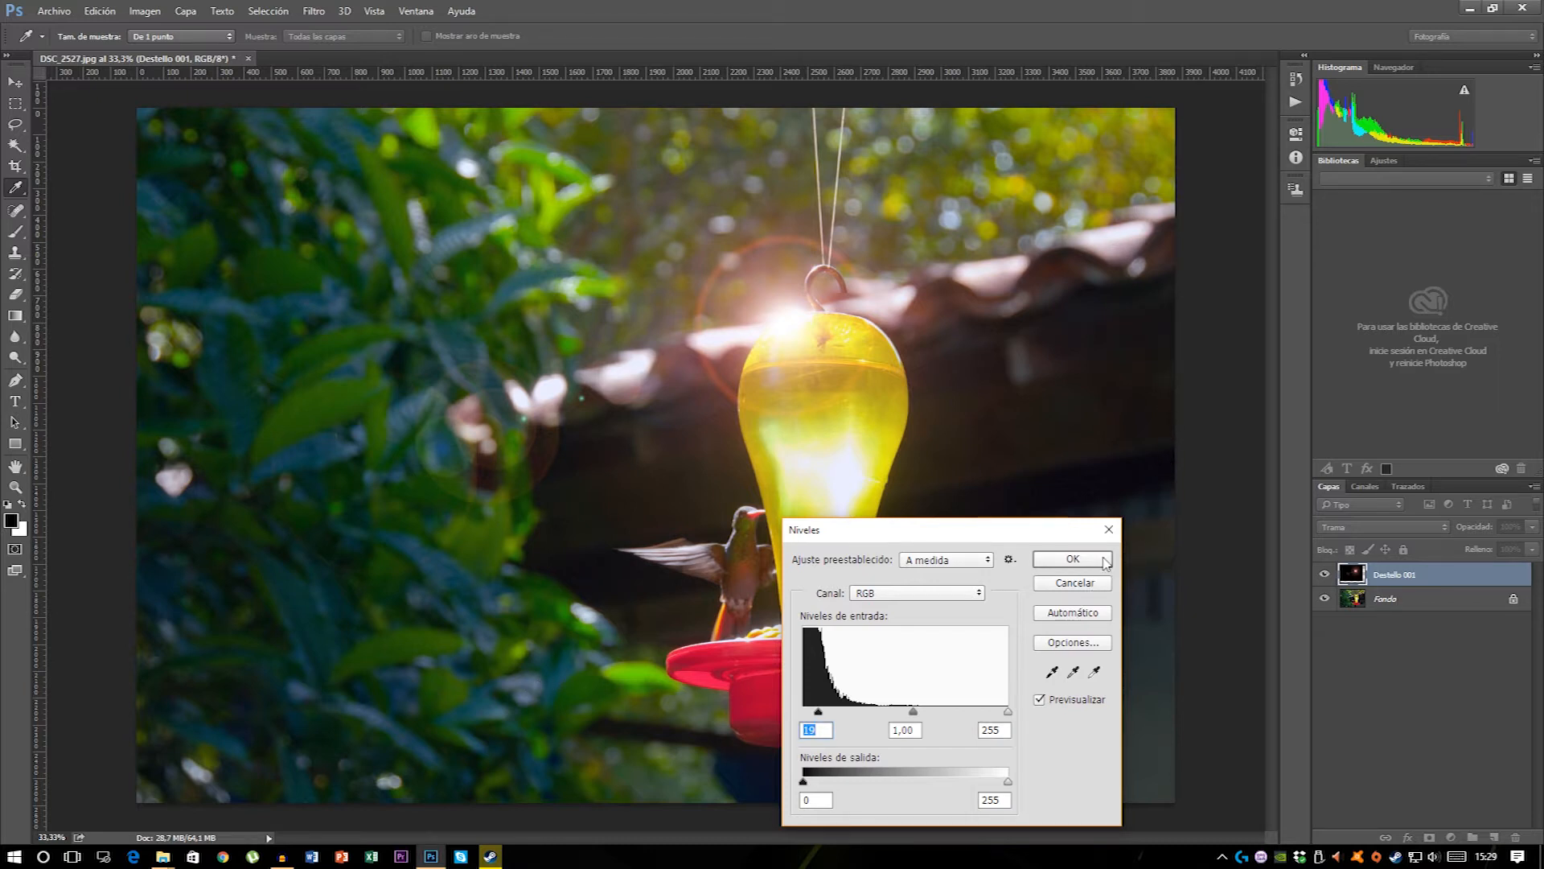
pyautogui.click(1073, 559)
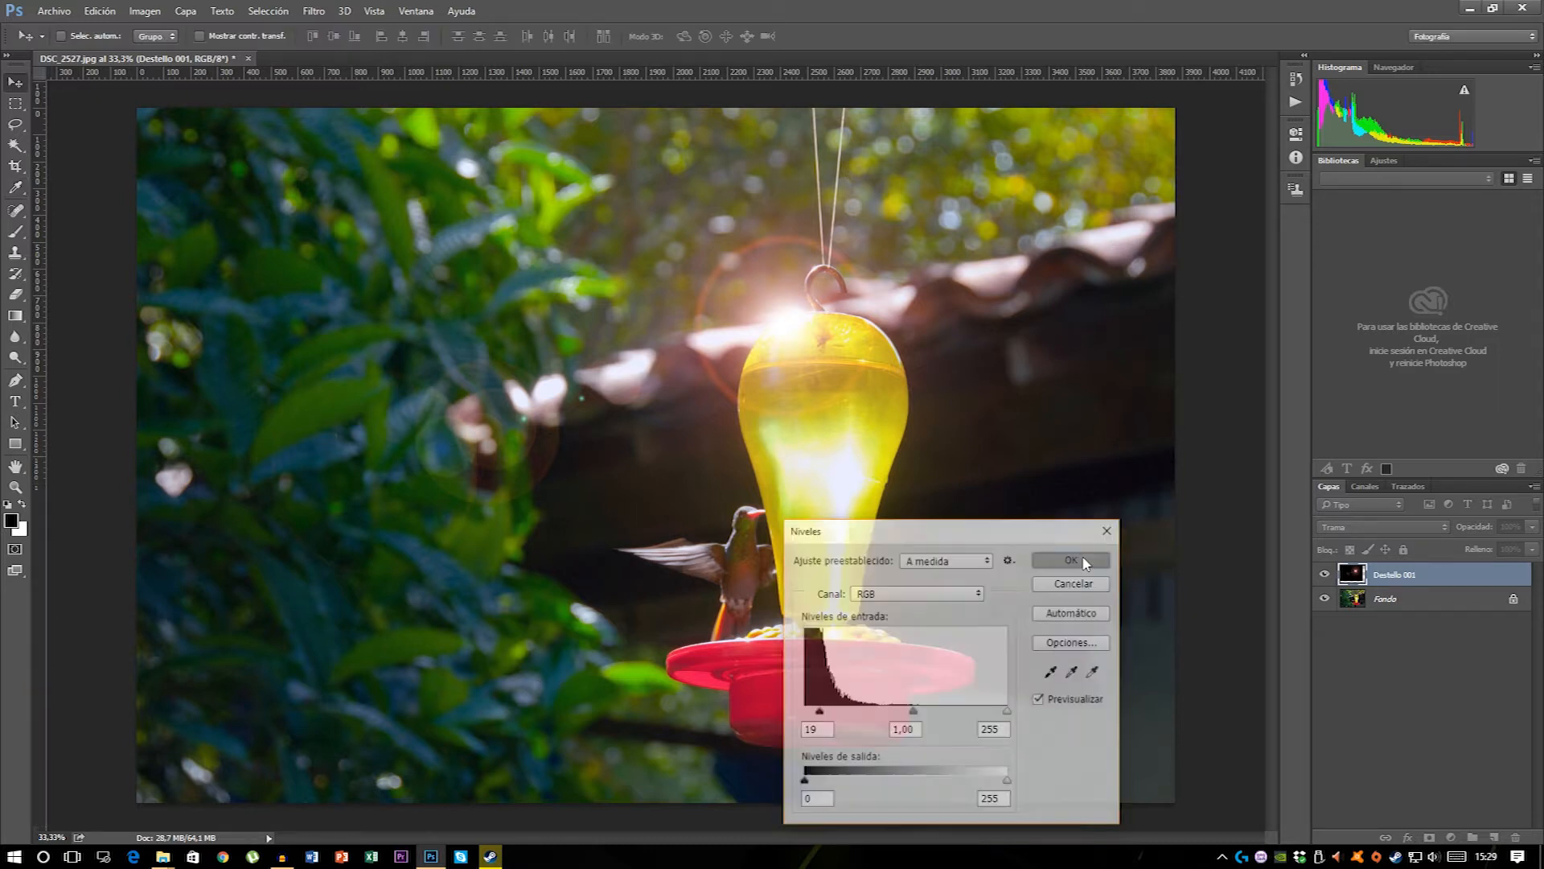
pyautogui.press('v')
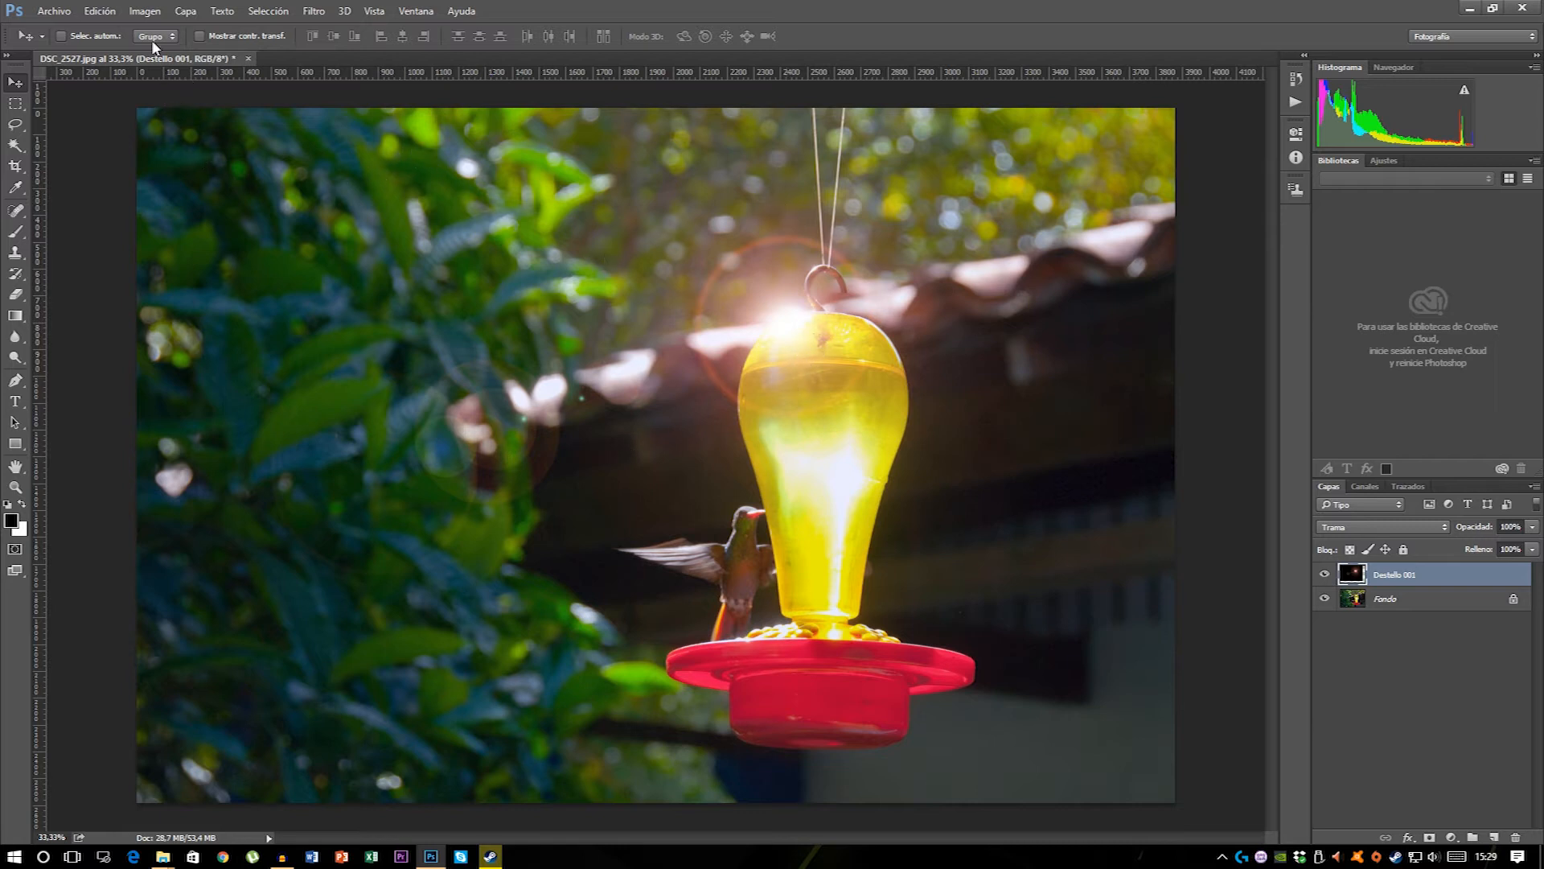
# Apply a Tono/saturación adjustment to the flare layer with hue +51 and saturation +8.
pyautogui.click(145, 13)
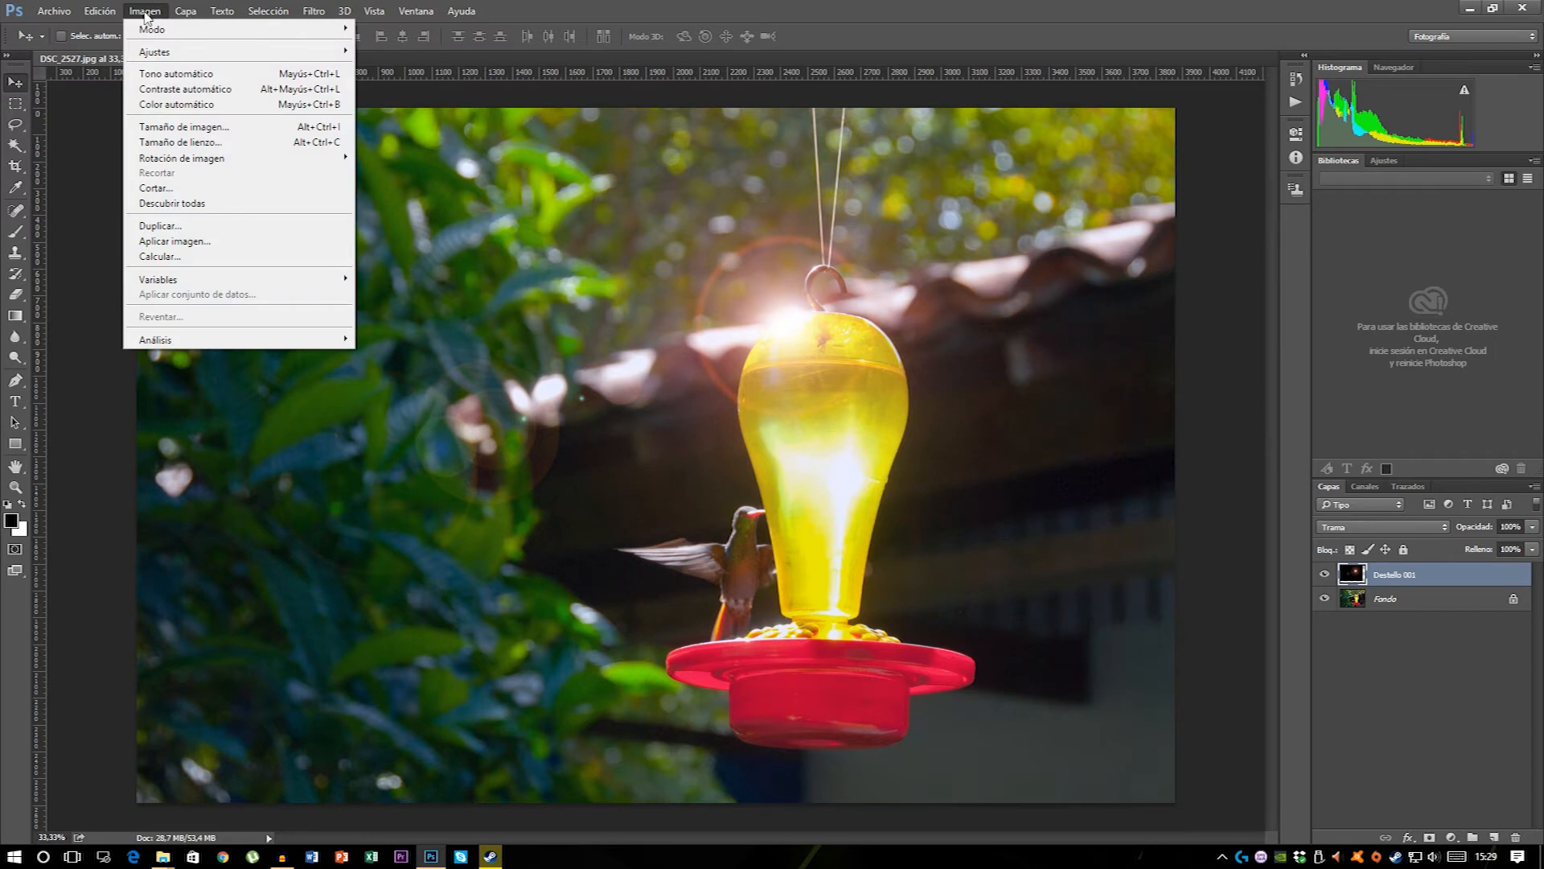
pyautogui.moveTo(156, 57)
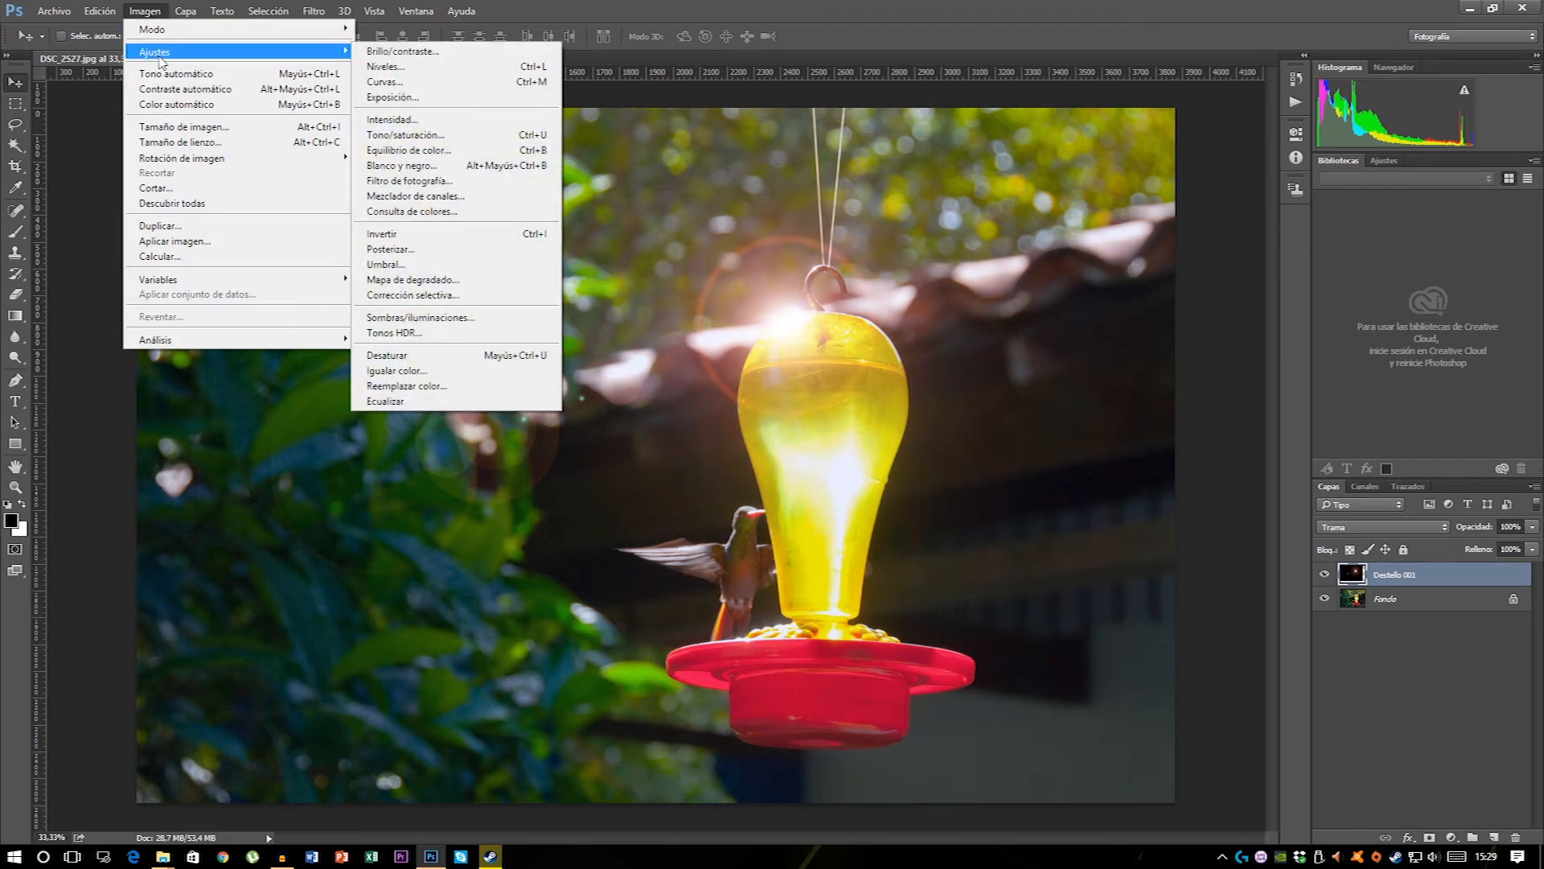
pyautogui.click(443, 137)
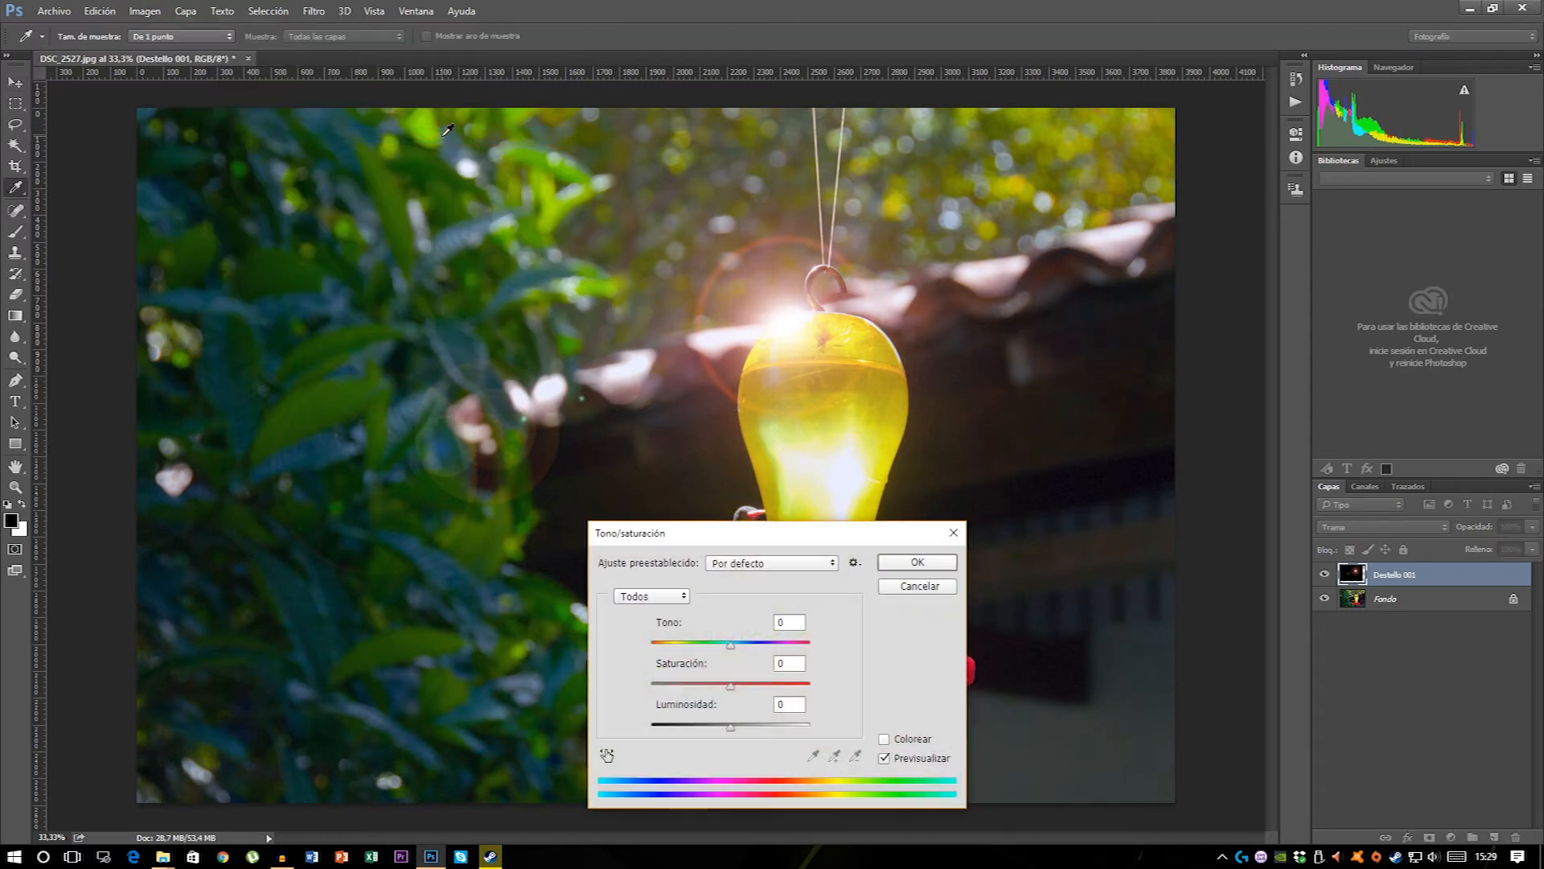
pyautogui.moveTo(754, 540); pyautogui.dragTo(1072, 130)
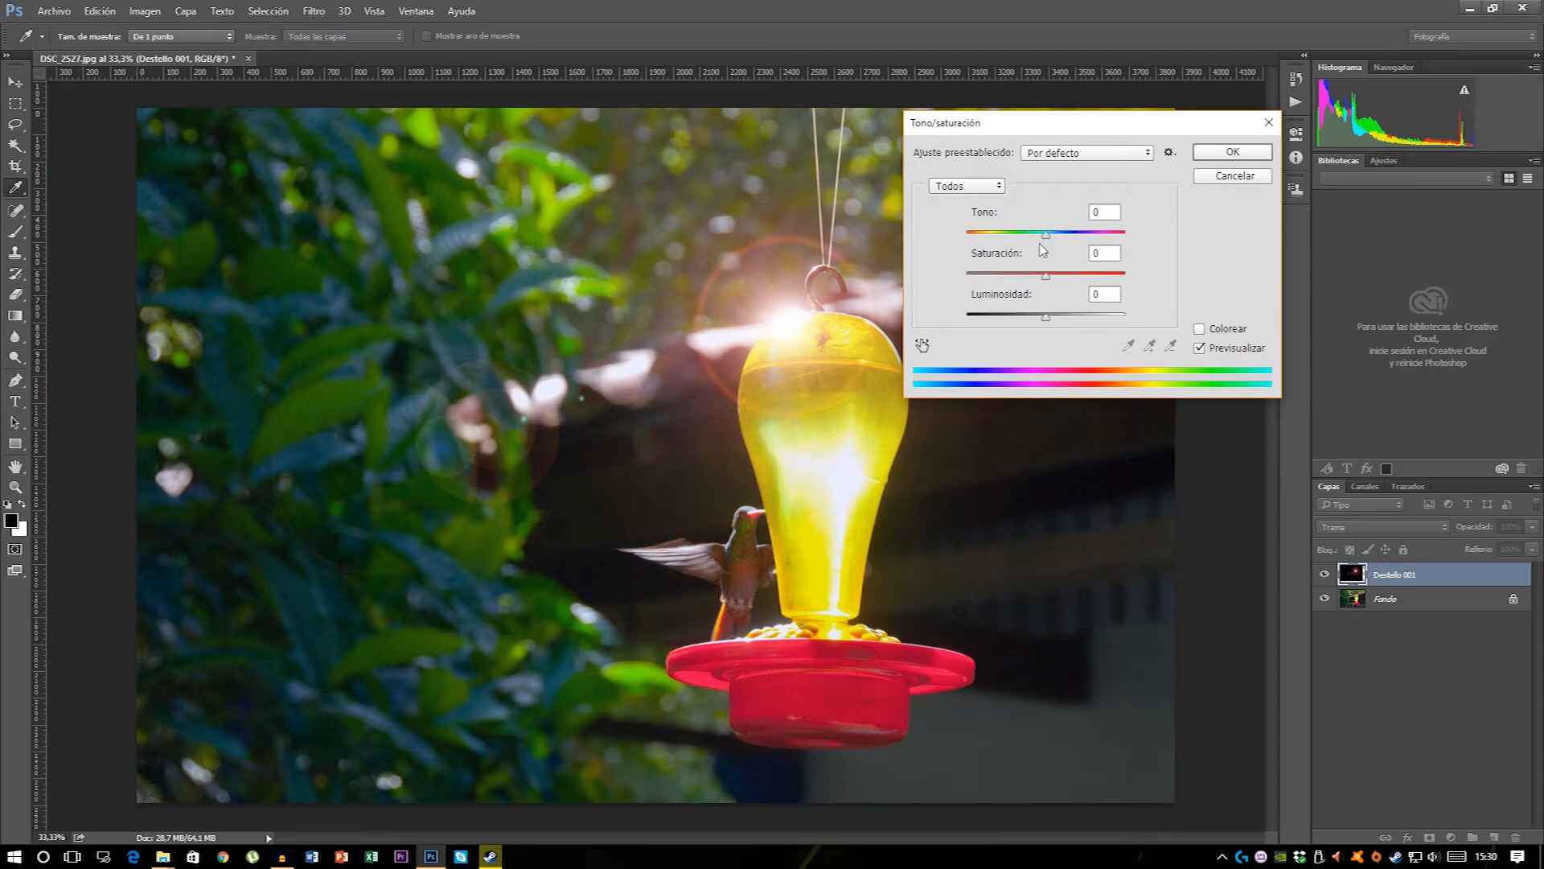
pyautogui.moveTo(1050, 241); pyautogui.dragTo(1086, 259)
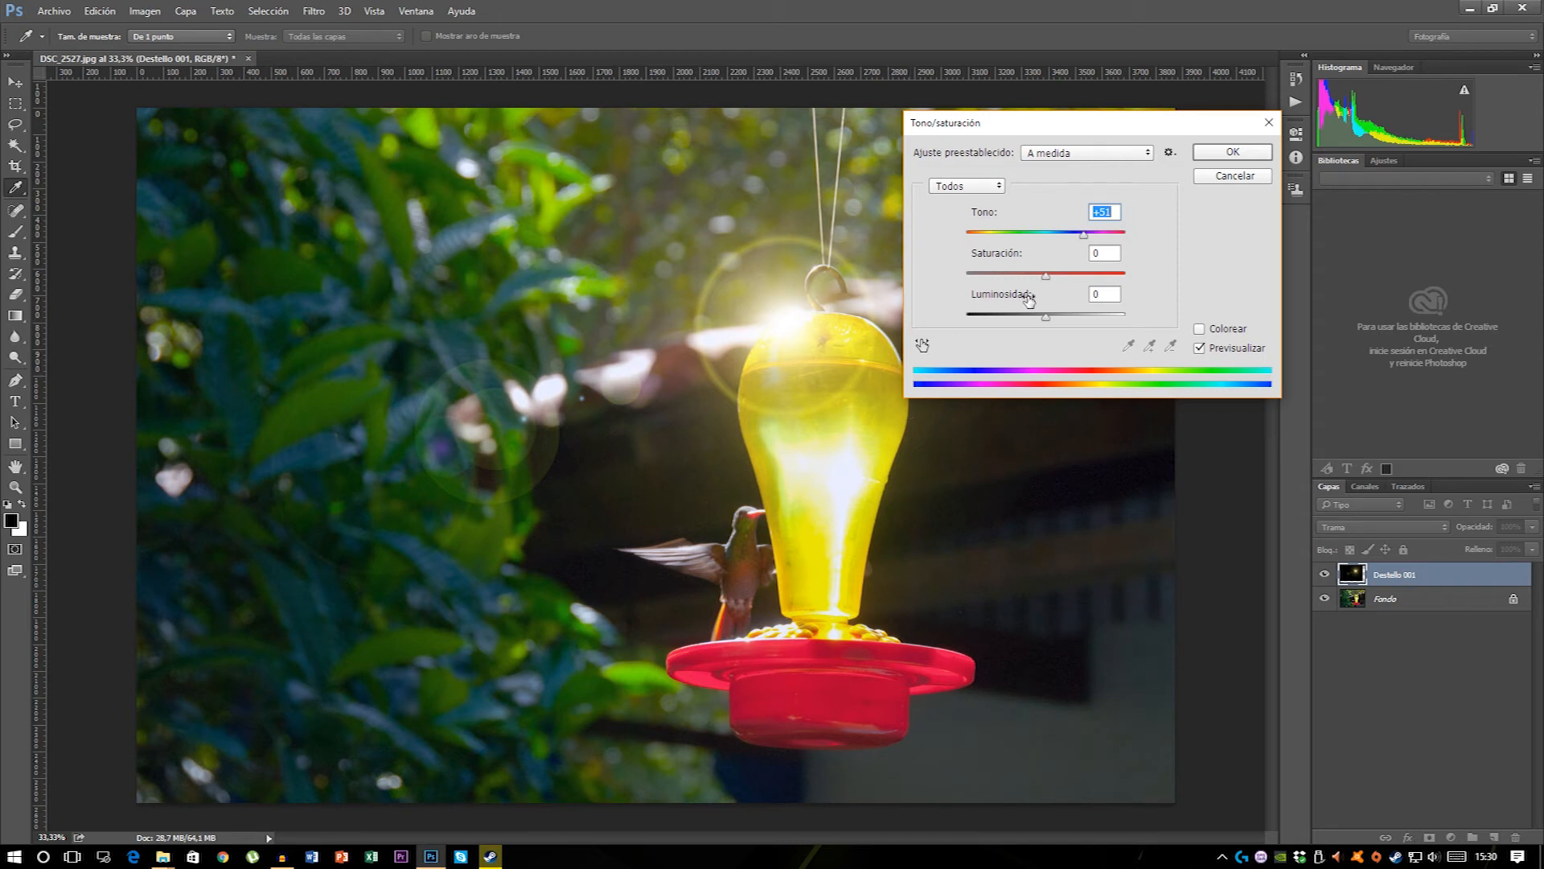
pyautogui.moveTo(1048, 280)
pyautogui.mouseDown()
pyautogui.moveTo(1084, 287)
pyautogui.moveTo(1030, 285)
pyautogui.moveTo(1080, 290)
pyautogui.moveTo(1043, 289)
pyautogui.mouseUp()
pyautogui.moveTo(1044, 284)
pyautogui.mouseDown()
pyautogui.moveTo(1070, 281)
pyautogui.moveTo(1059, 290)
pyautogui.mouseUp()
pyautogui.click(1220, 155)
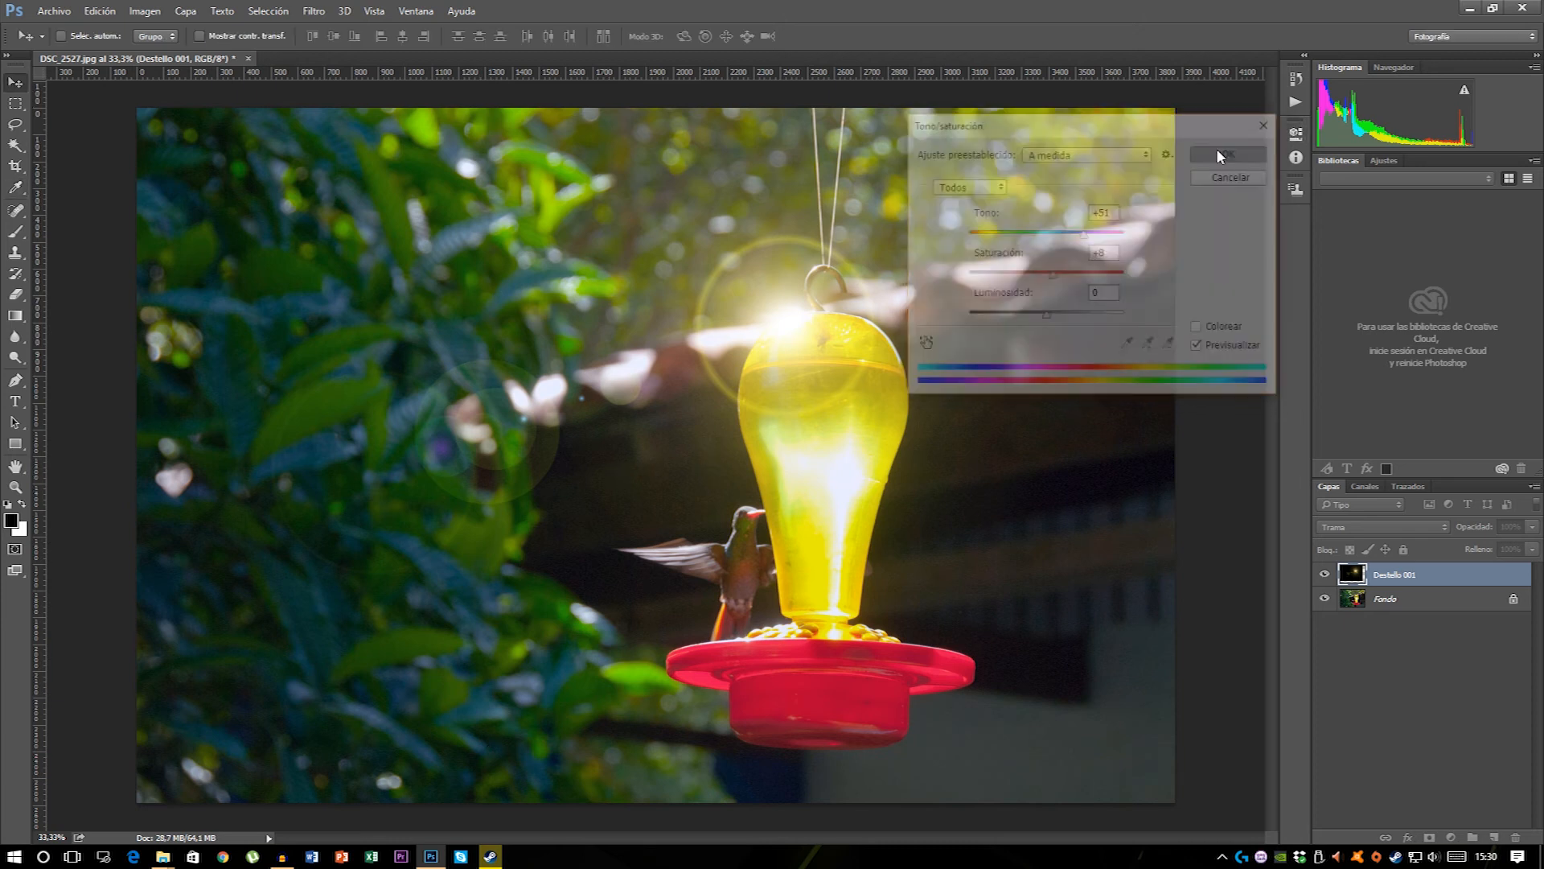